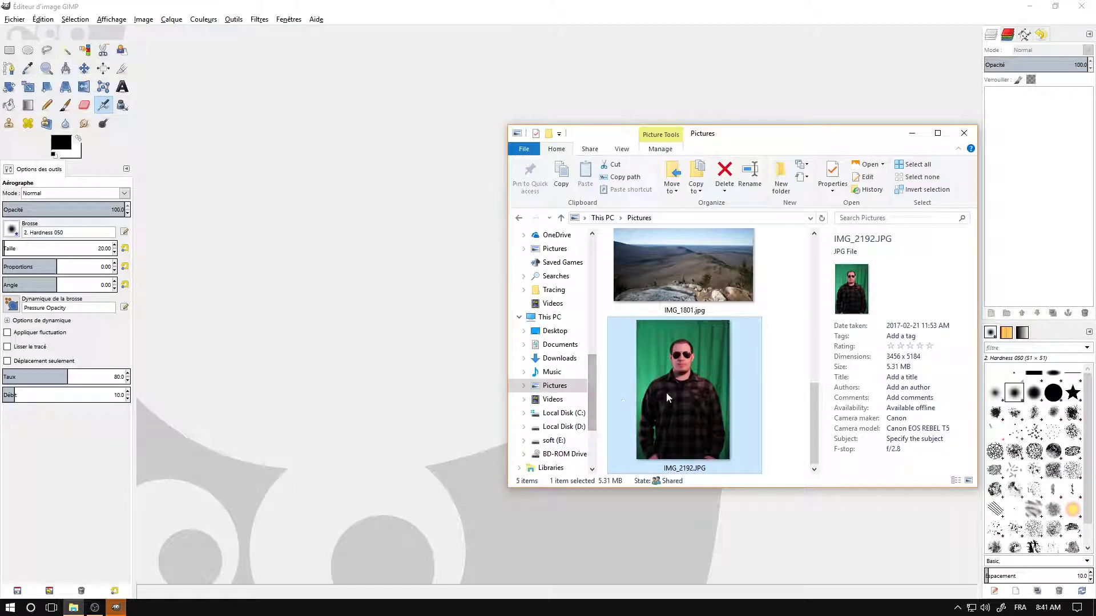
# Open IMG_2192.JPG as an image, duplicate its layer and hide the original layer.
pyautogui.moveTo(684, 386); pyautogui.dragTo(421, 389)
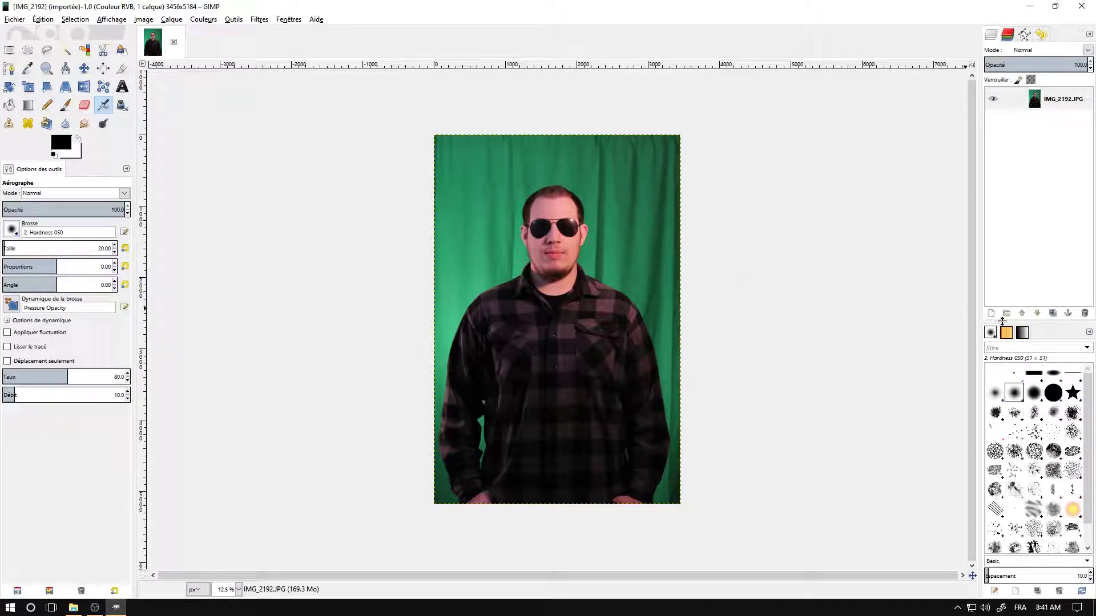
pyautogui.click(1052, 314)
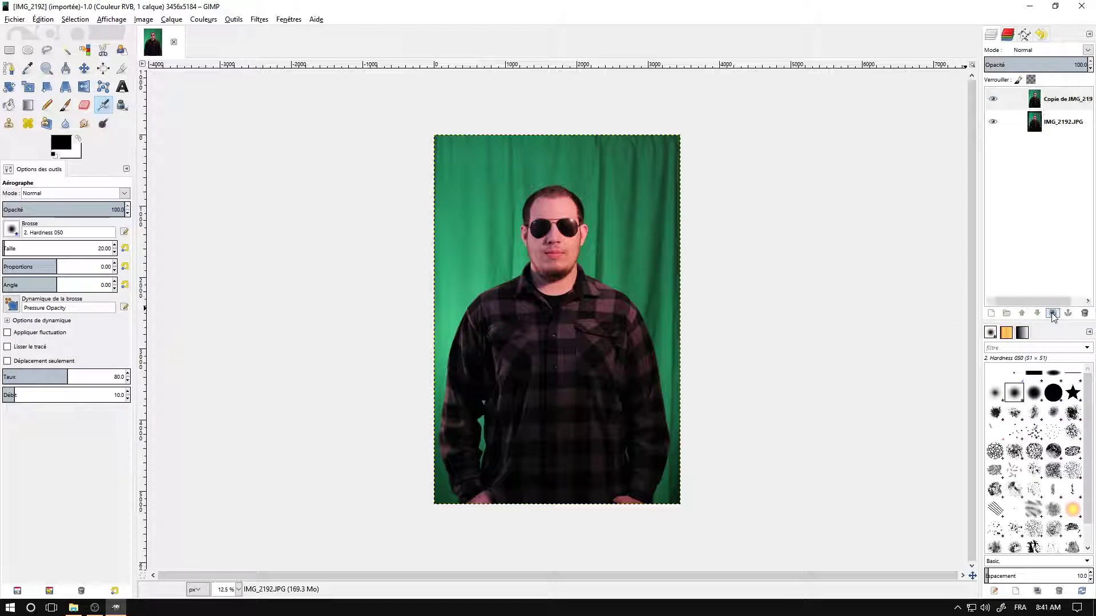
pyautogui.click(999, 127)
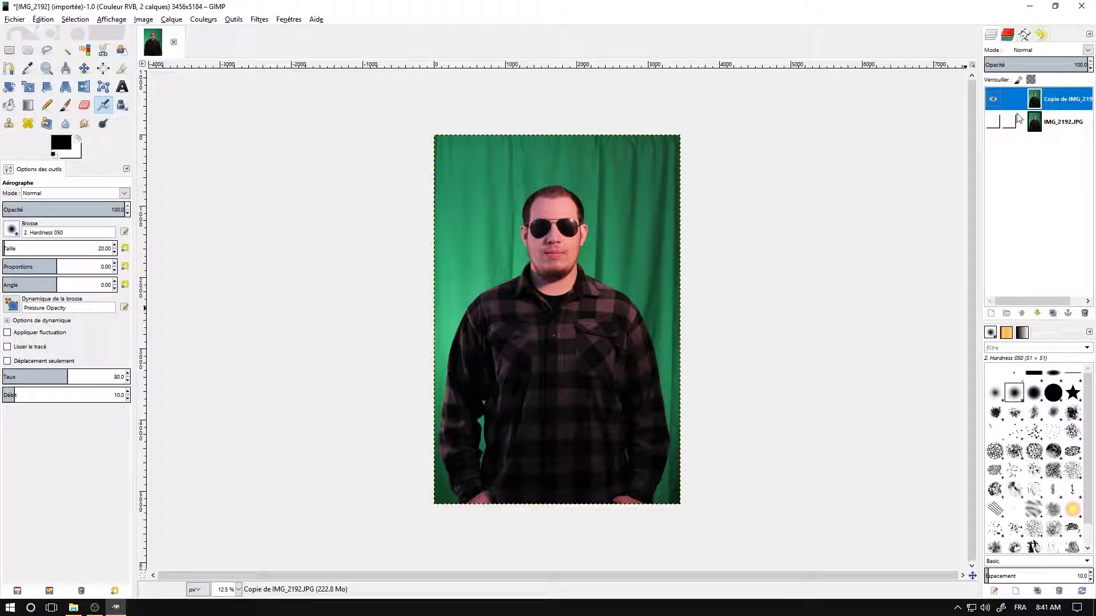
# Shift the overall hue of the duplicated layer to 13 with Hue-Saturation.
pyautogui.click(203, 20)
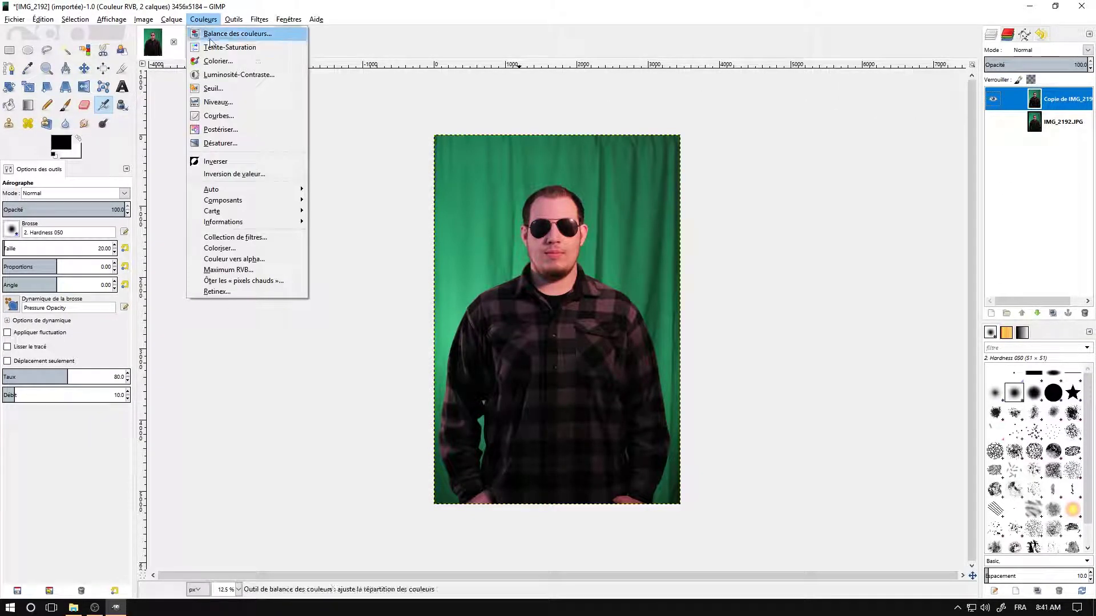
pyautogui.click(258, 52)
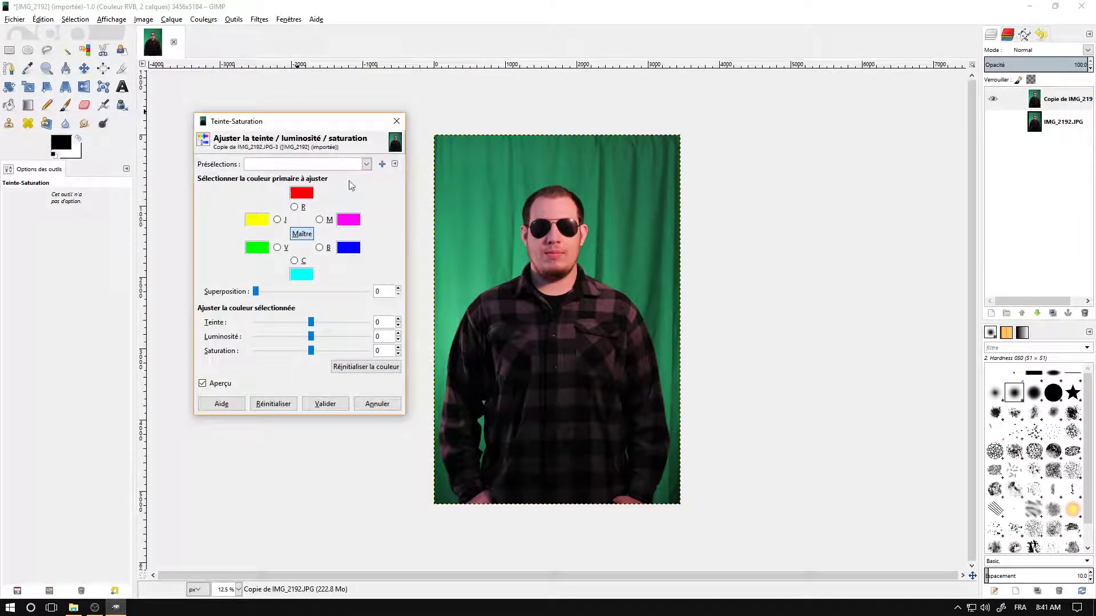
pyautogui.moveTo(313, 324); pyautogui.dragTo(318, 324)
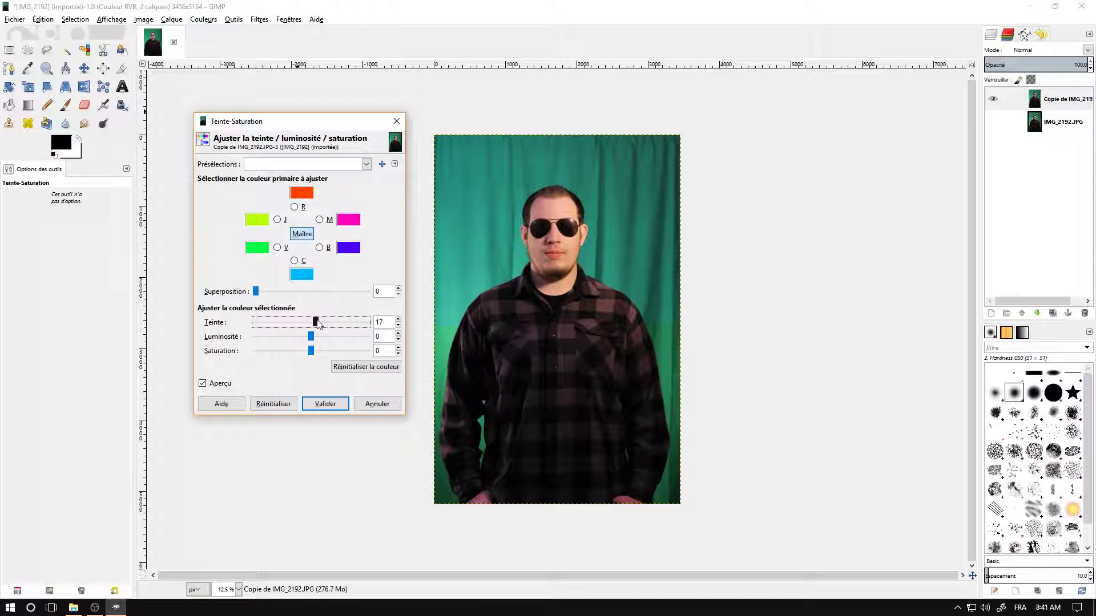
pyautogui.moveTo(318, 324); pyautogui.dragTo(317, 324)
pyautogui.click(311, 351)
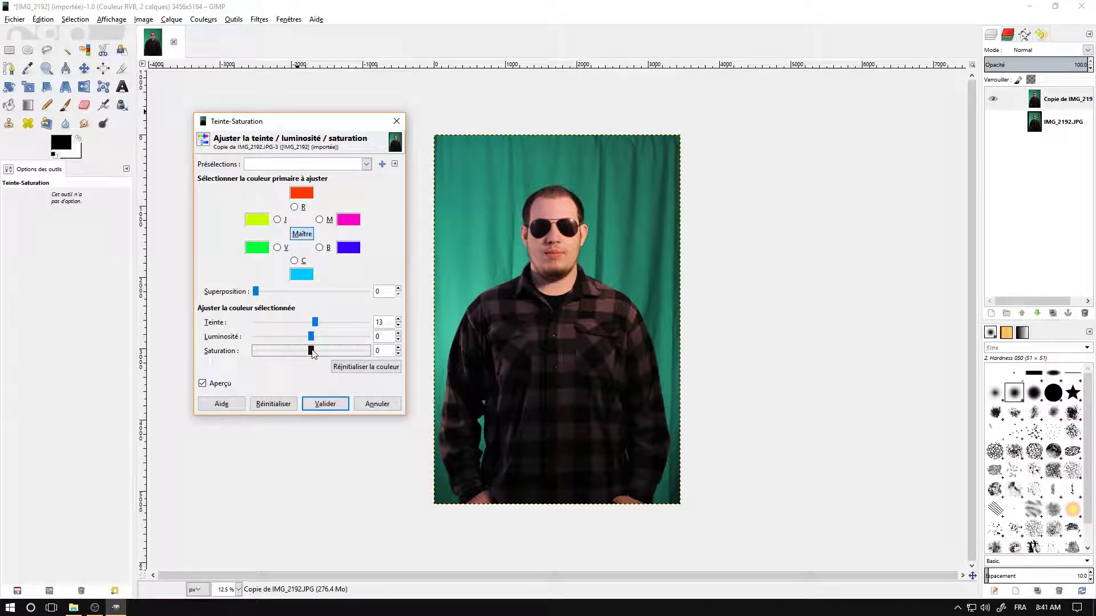
pyautogui.click(325, 405)
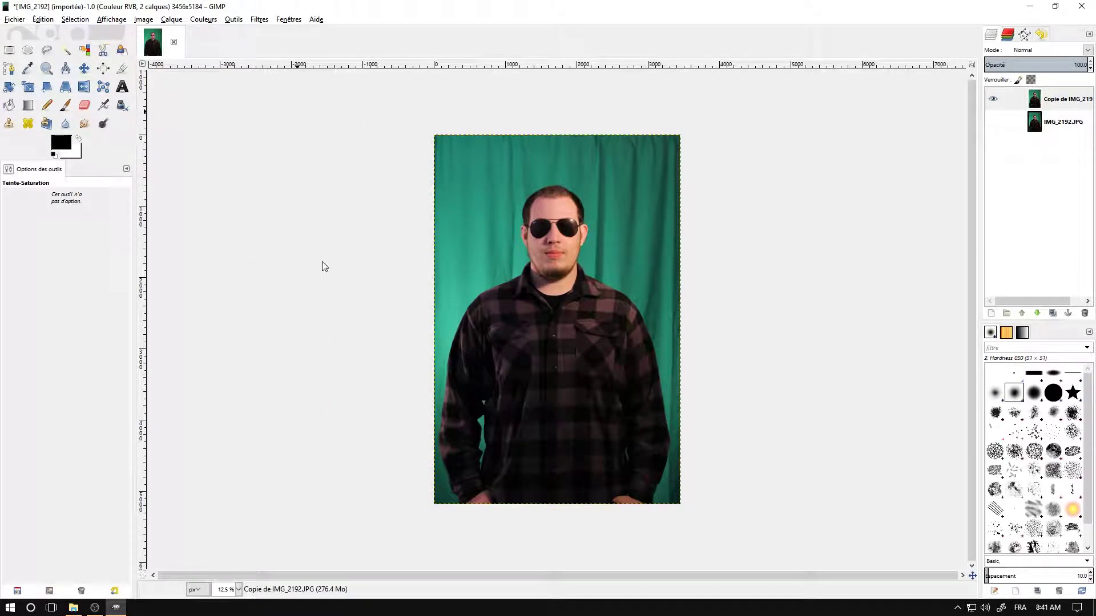
# Apply a slight S-shaped value curve to the duplicated layer, darkening the shadows and brightening the highlights.
pyautogui.click(204, 19)
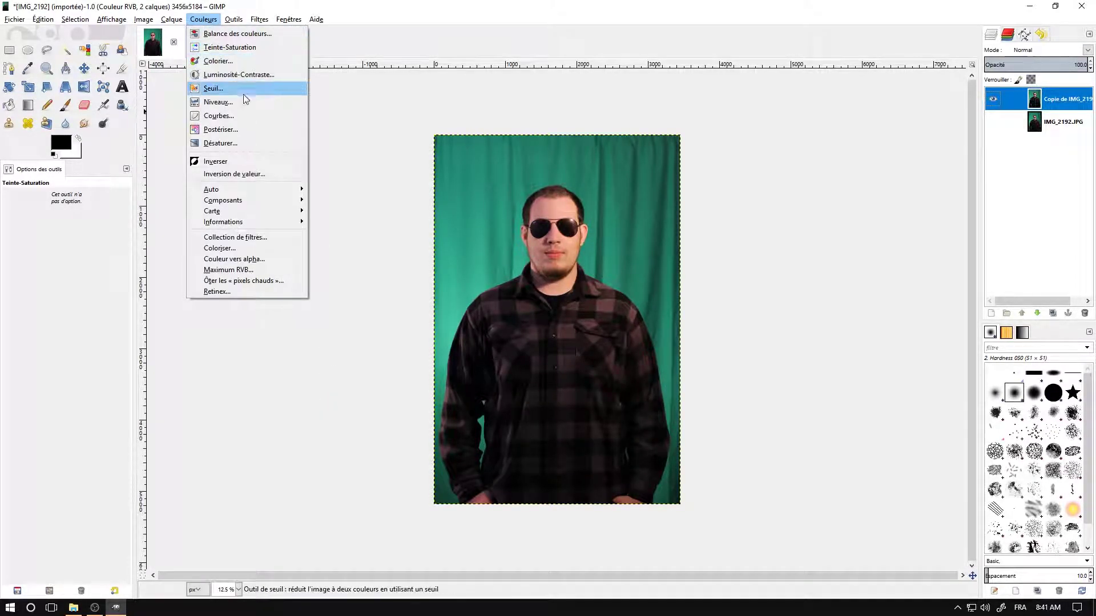
pyautogui.click(251, 106)
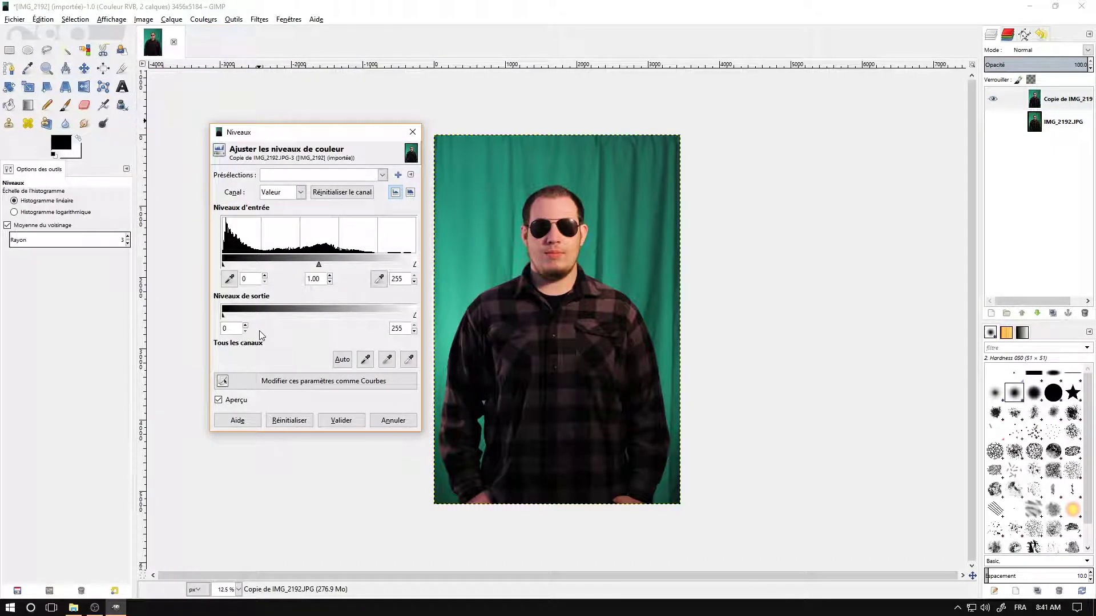
pyautogui.click(315, 381)
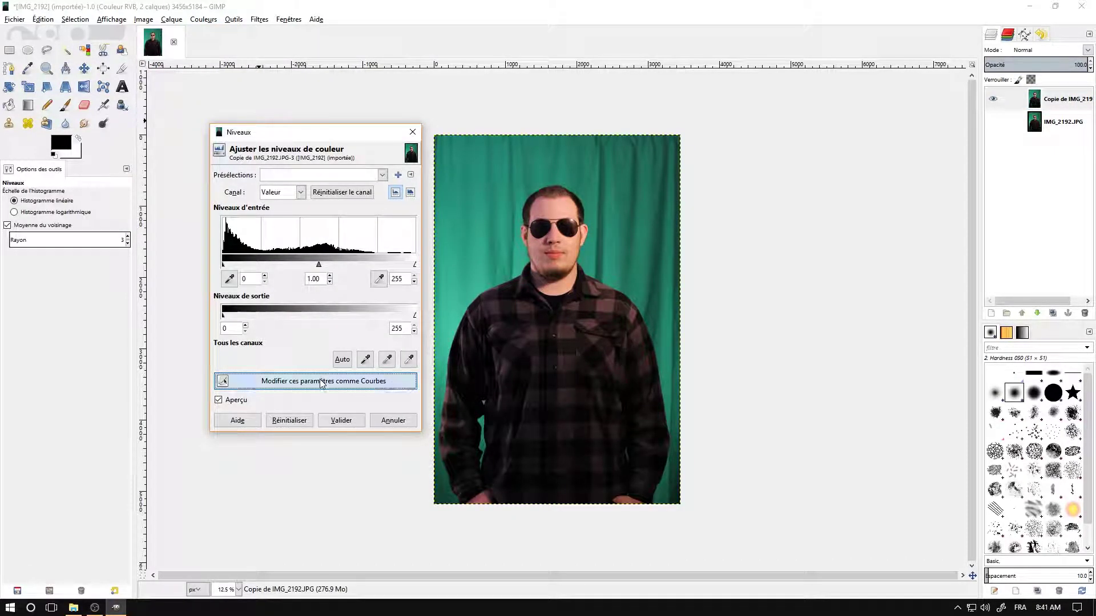
pyautogui.click(319, 379)
pyautogui.moveTo(319, 379); pyautogui.dragTo(362, 370)
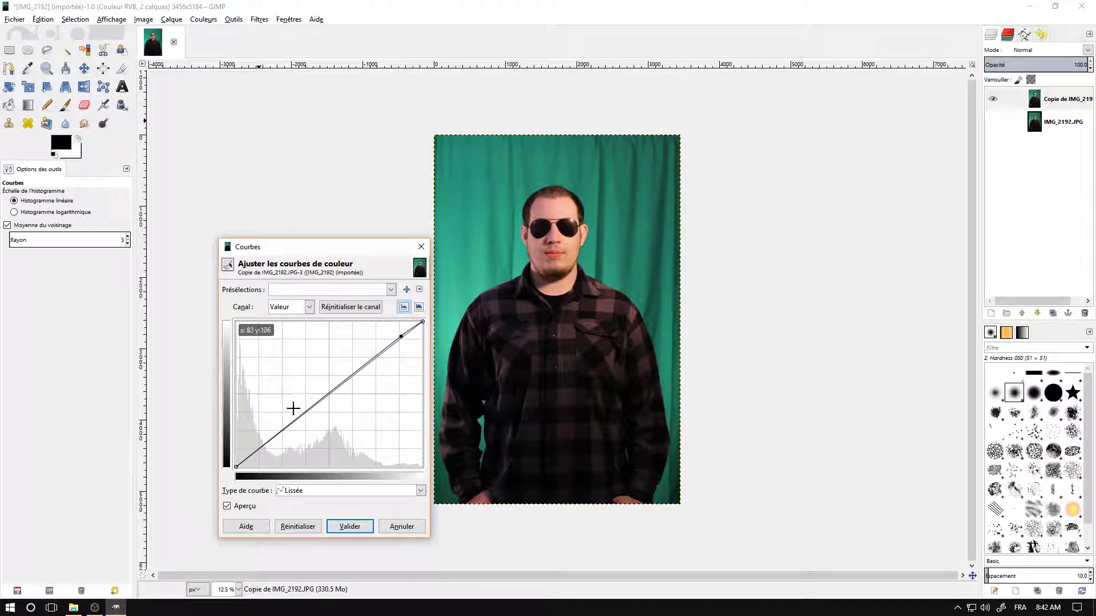
pyautogui.click(263, 445)
pyautogui.moveTo(264, 446); pyautogui.dragTo(265, 447)
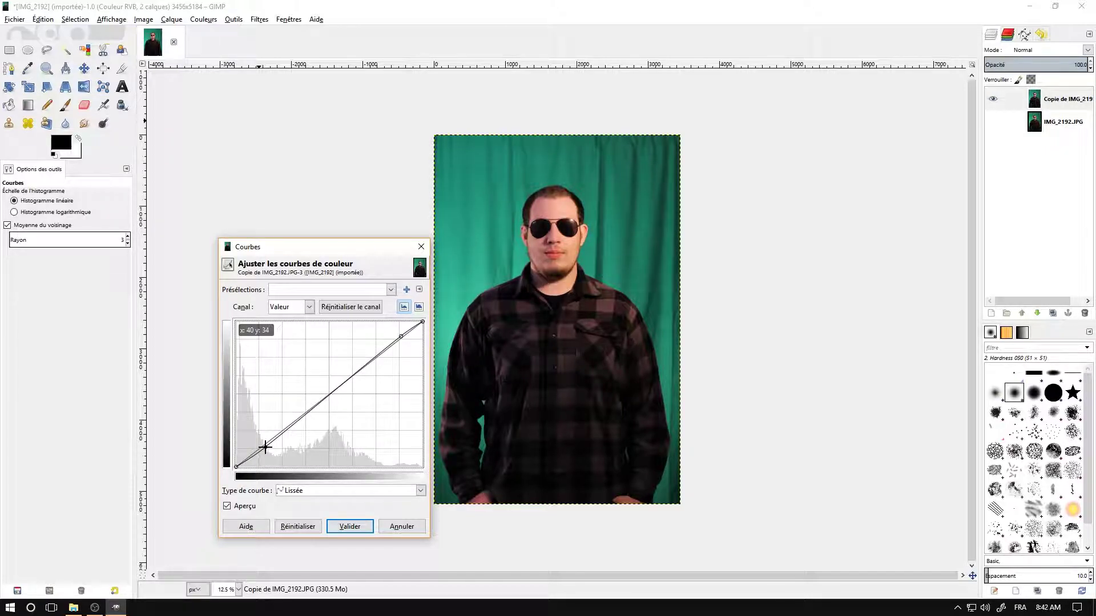
pyautogui.click(395, 335)
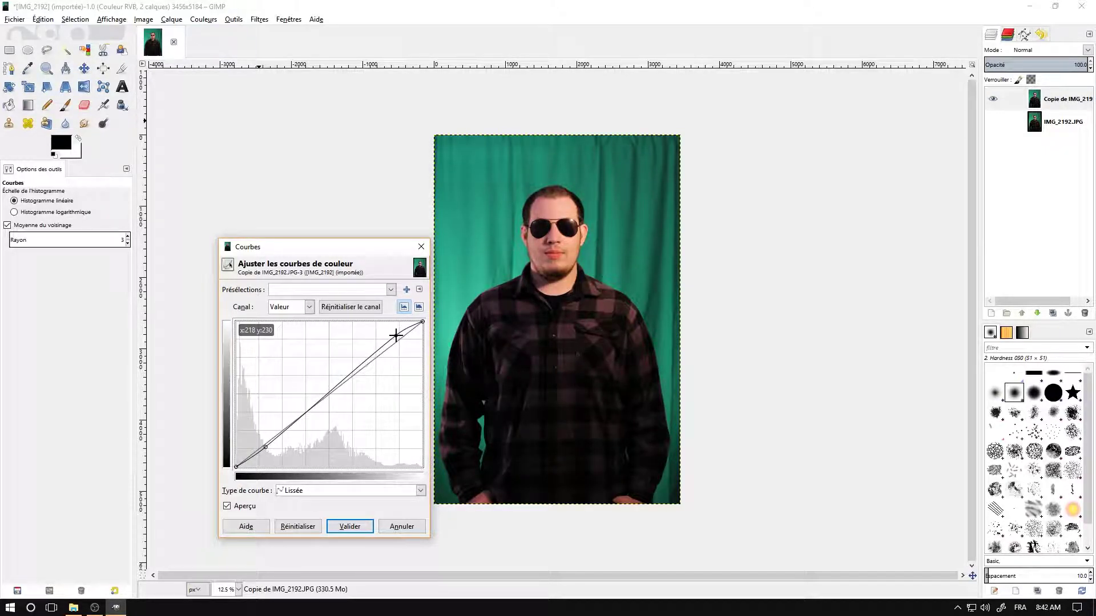
pyautogui.moveTo(396, 335); pyautogui.dragTo(394, 334)
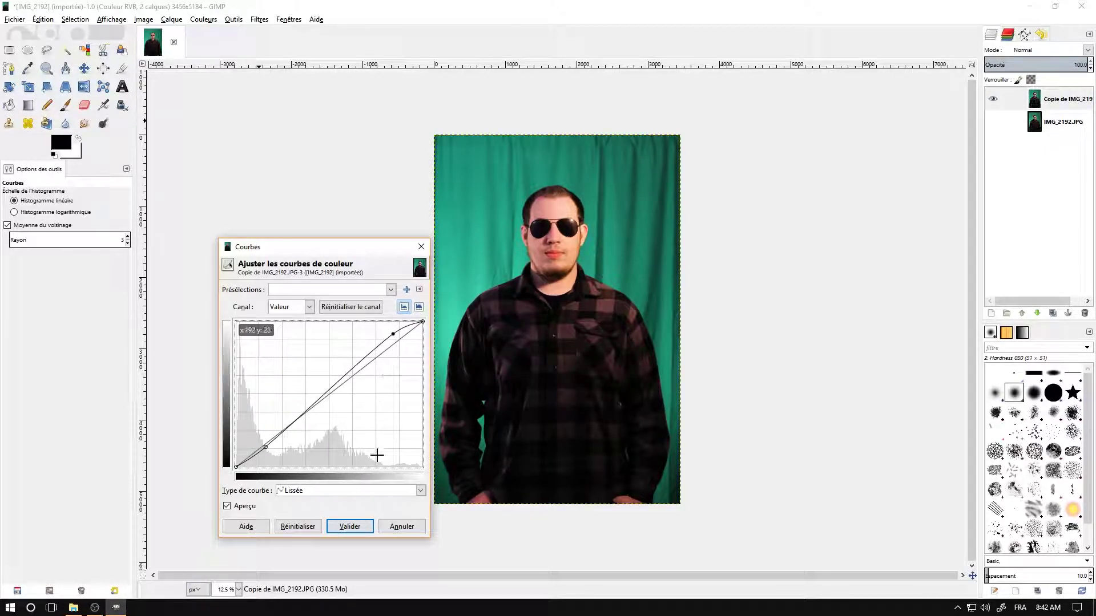
pyautogui.click(349, 526)
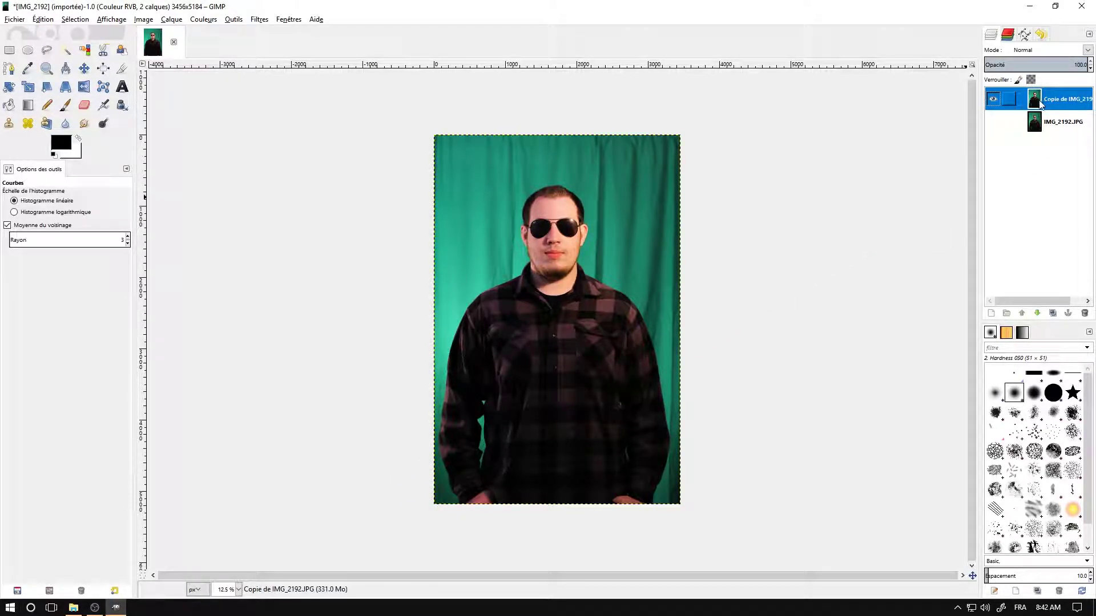
# Add an alpha channel to the duplicated layer and delete the main green backdrop area with Fuzzy Select at threshold 46.3, clearing the selection.
pyautogui.rightClick(1040, 103)
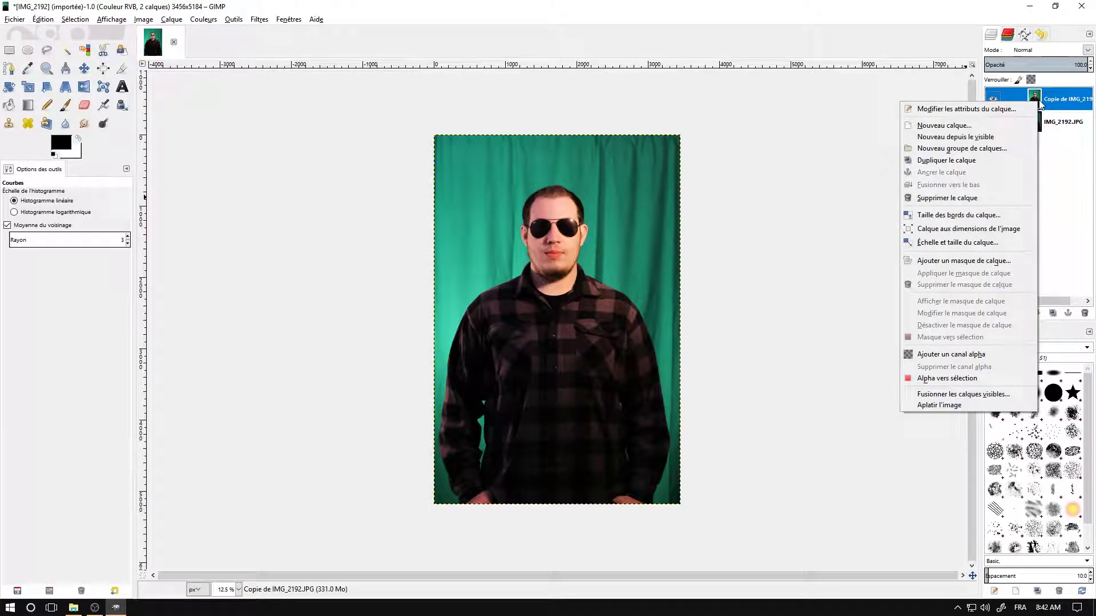
pyautogui.click(964, 354)
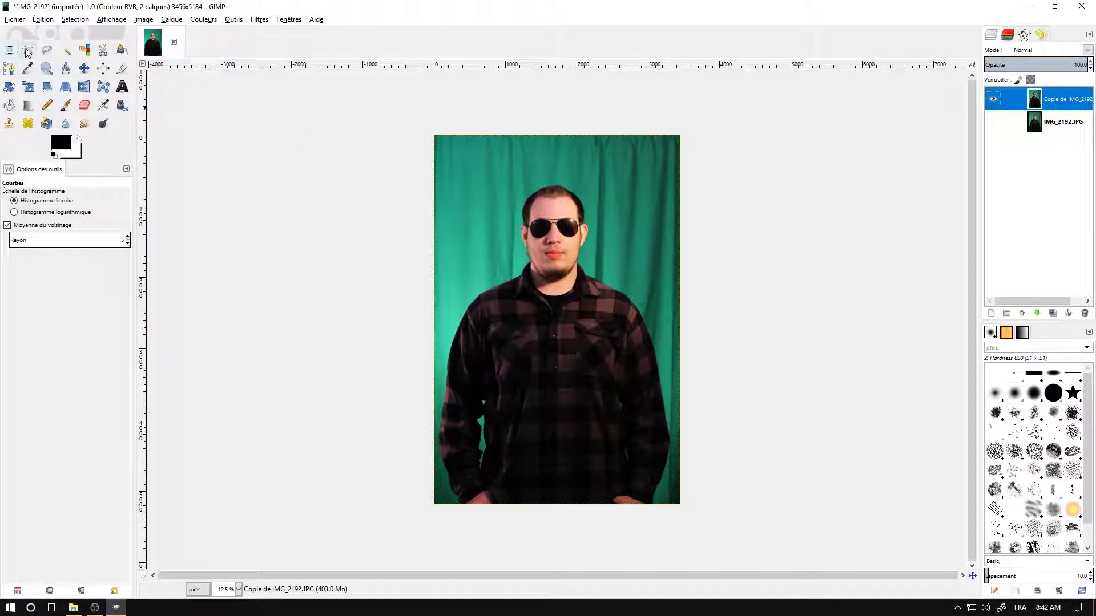
pyautogui.click(65, 52)
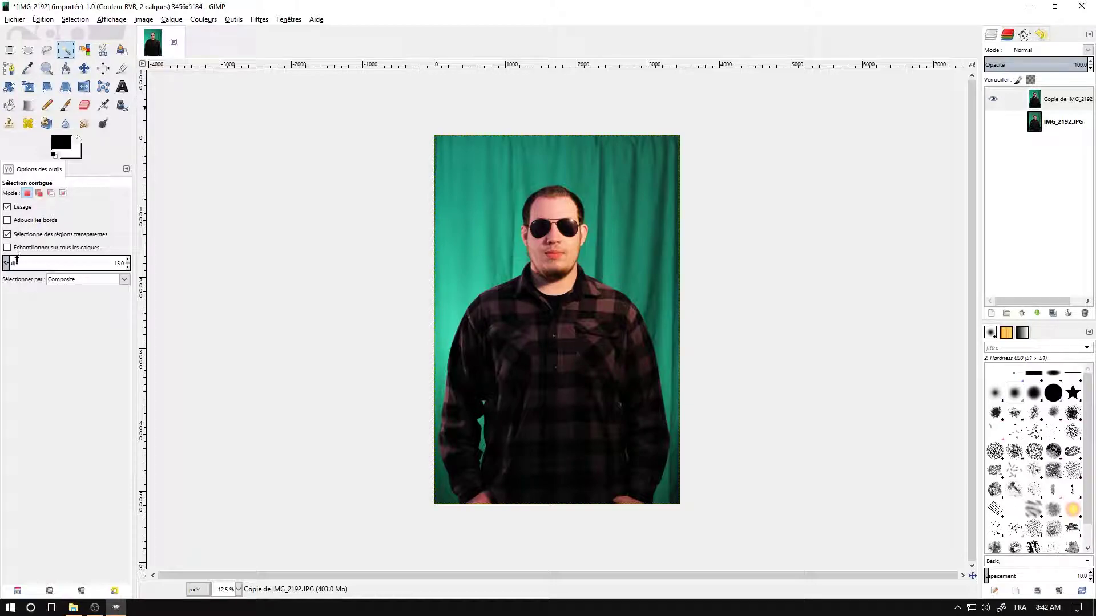
pyautogui.moveTo(11, 264); pyautogui.dragTo(24, 263)
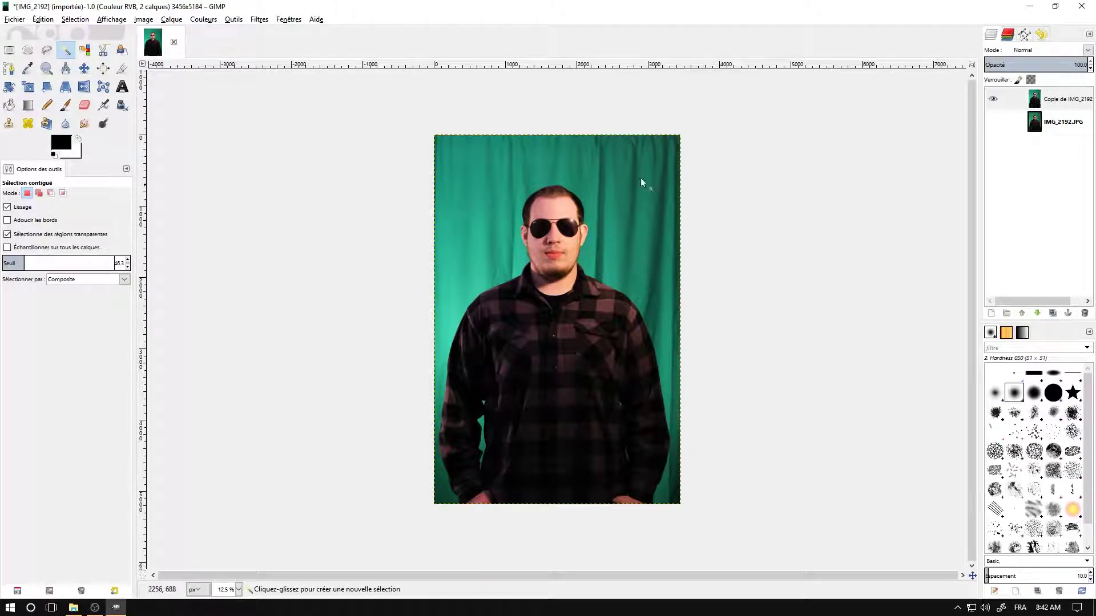
pyautogui.click(1038, 101)
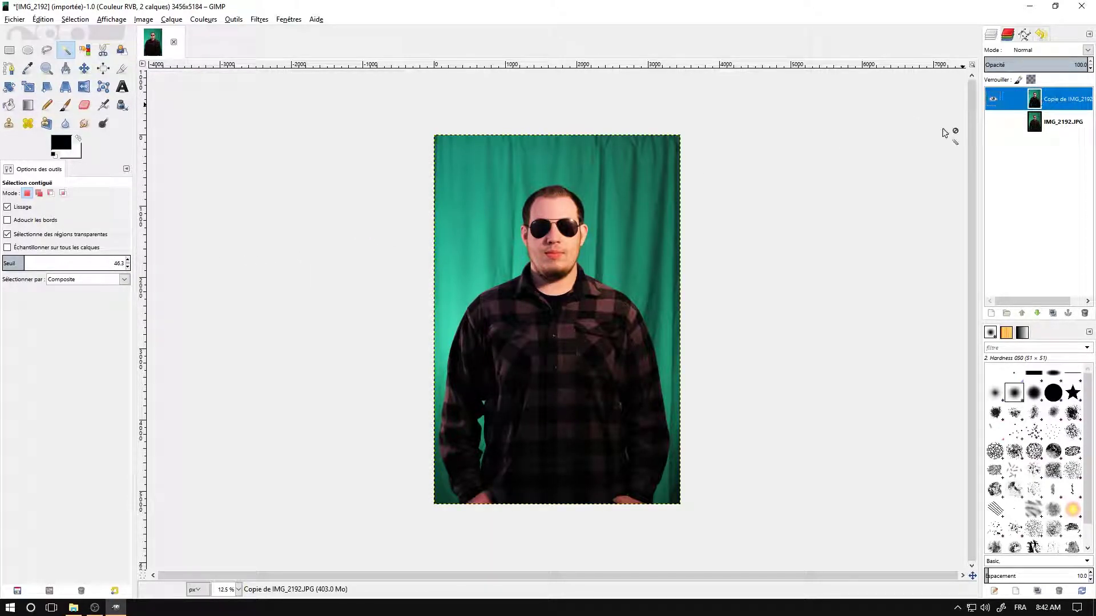
pyautogui.click(618, 214)
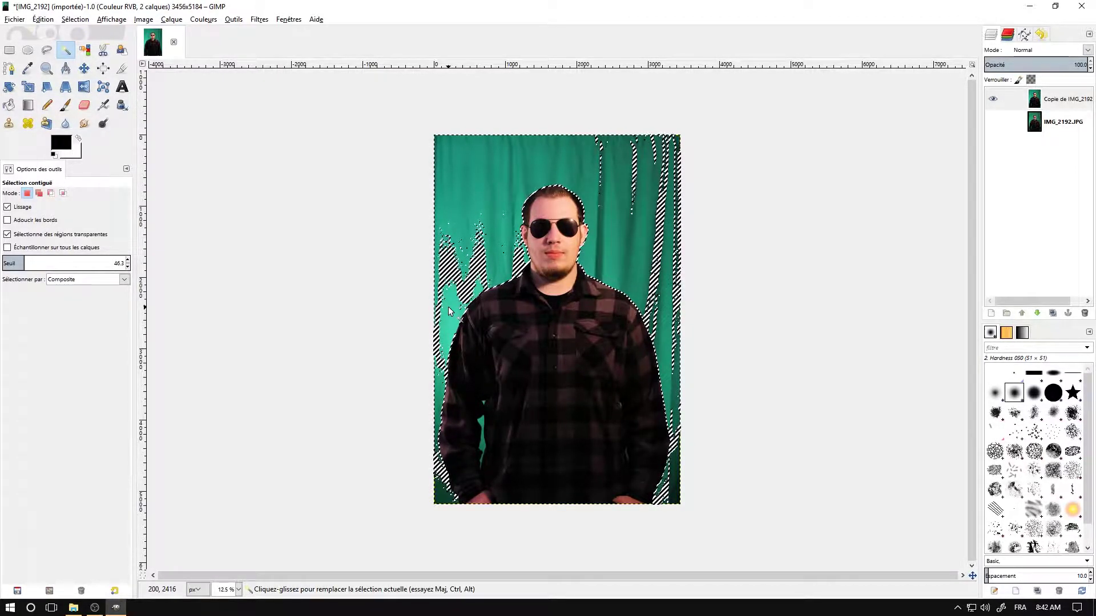
pyautogui.press('Delete')
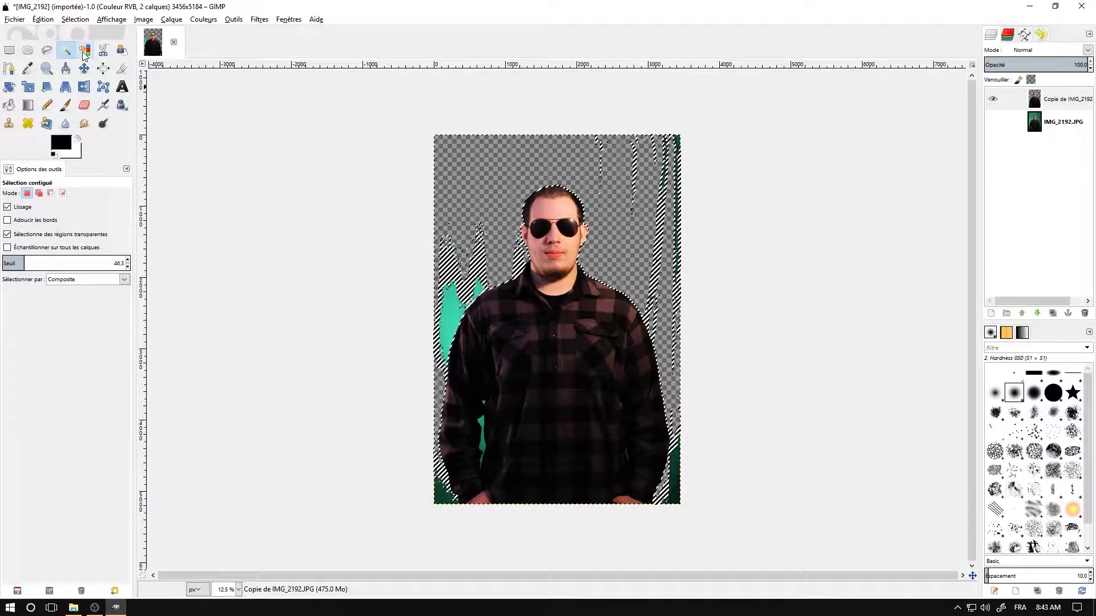
pyautogui.click(86, 20)
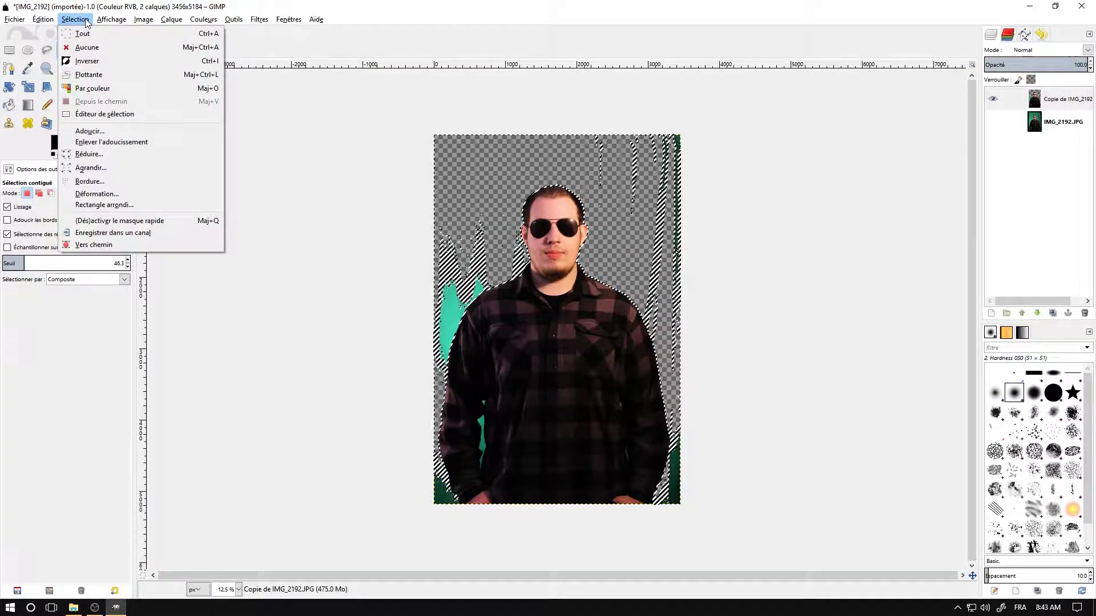
pyautogui.click(94, 53)
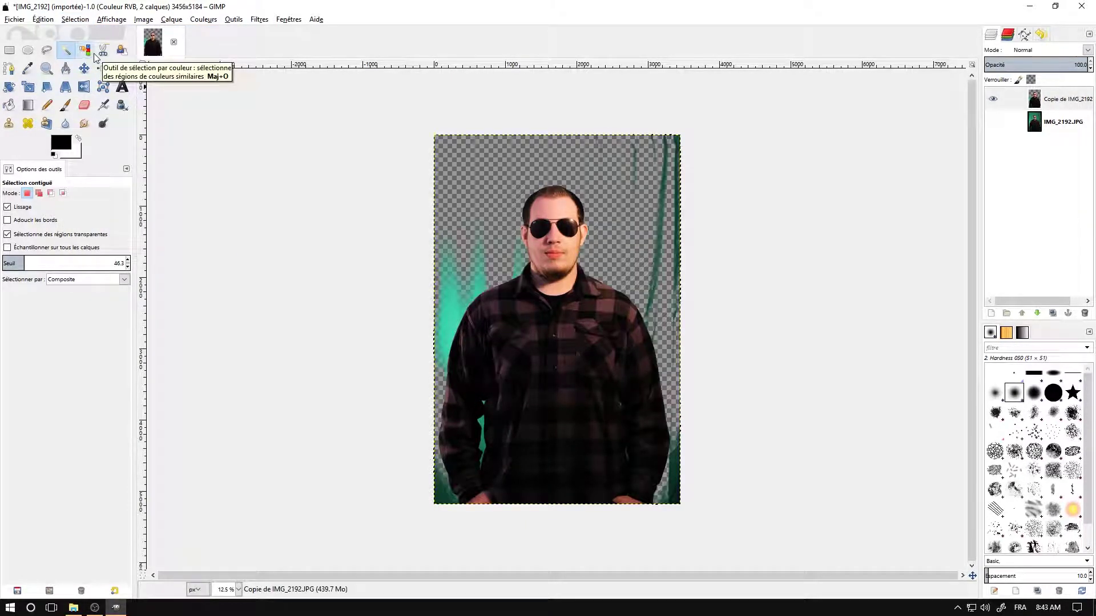
# Fuzzy-select and delete the leftover green patches above the shoulder and beside the neck on the image's left side.
pyautogui.click(446, 325)
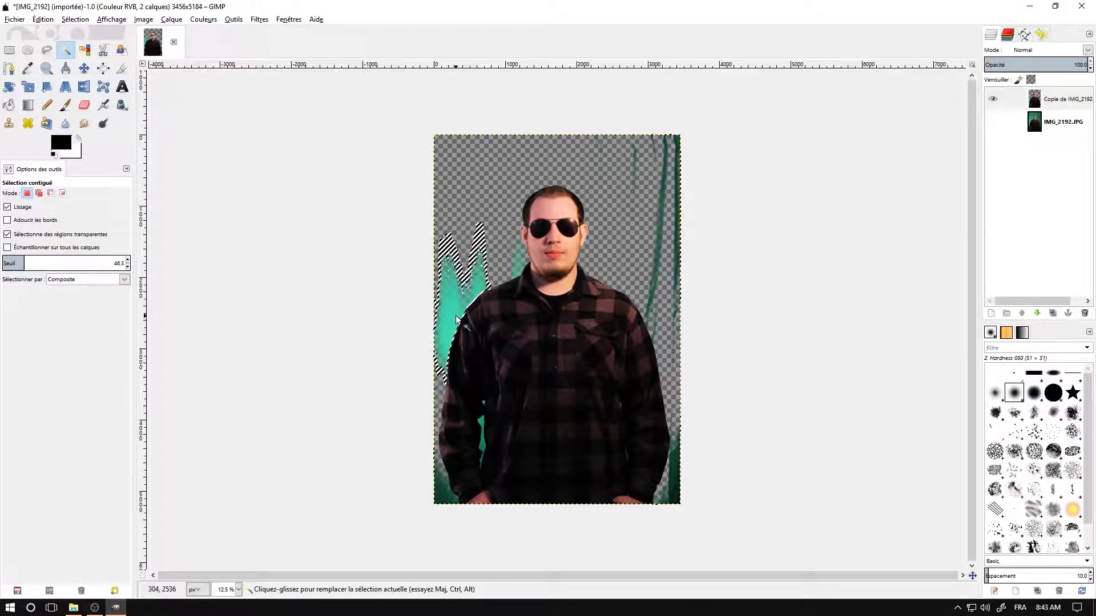
pyautogui.press('Delete')
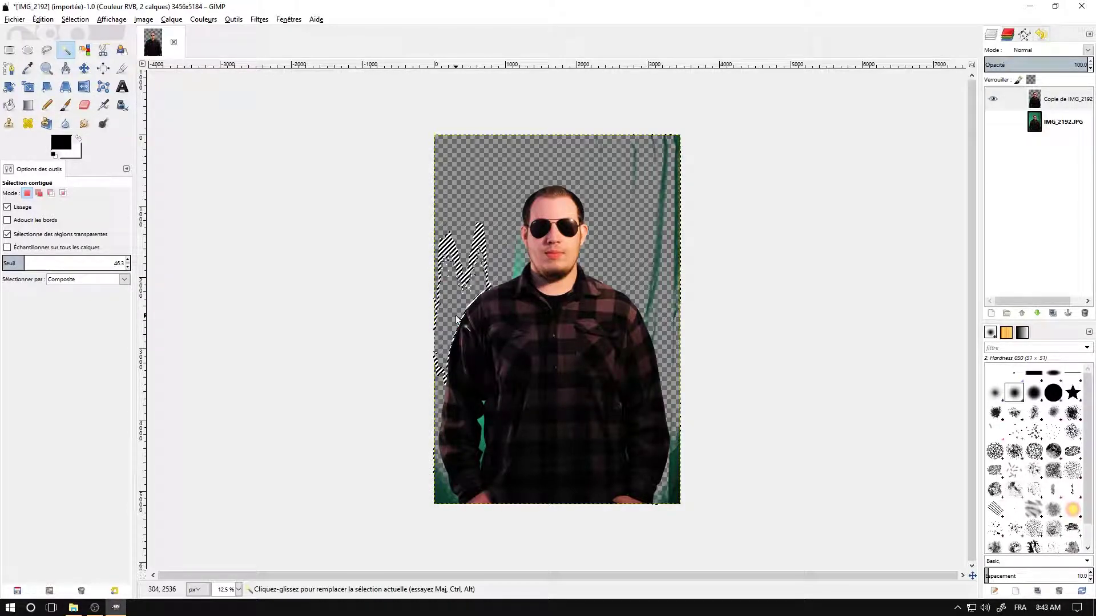
pyautogui.click(518, 264)
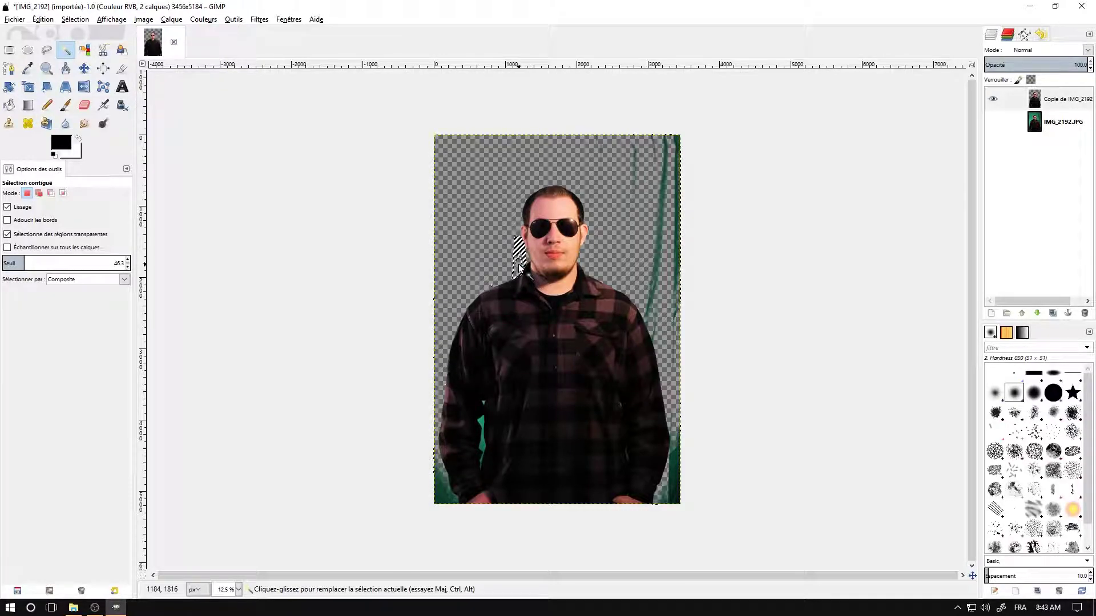
pyautogui.click(657, 250)
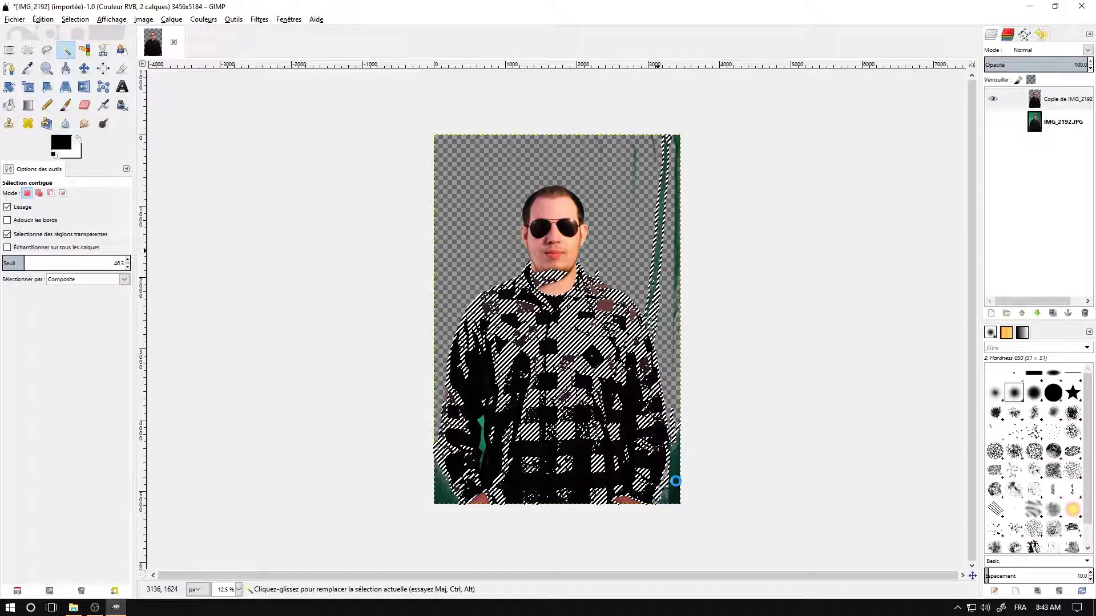
pyautogui.click(675, 486)
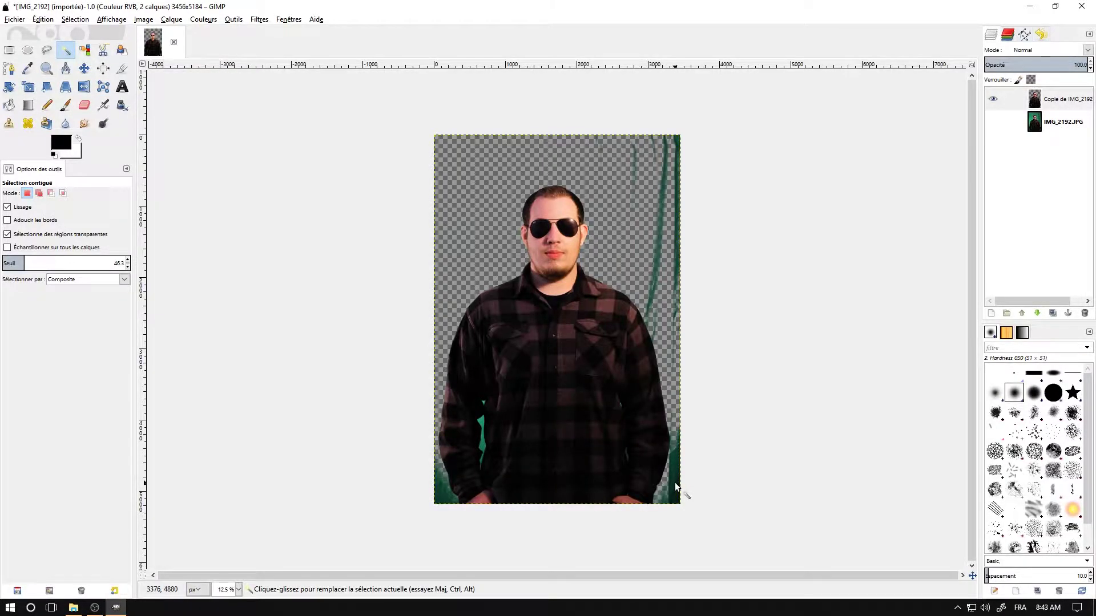
pyautogui.click(675, 486)
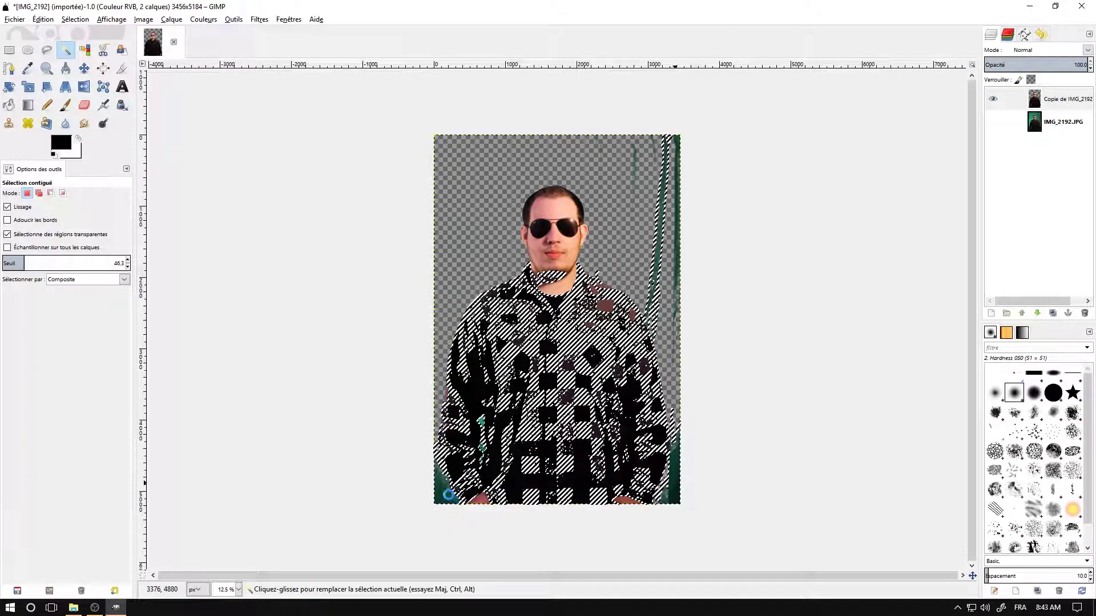
pyautogui.click(451, 487)
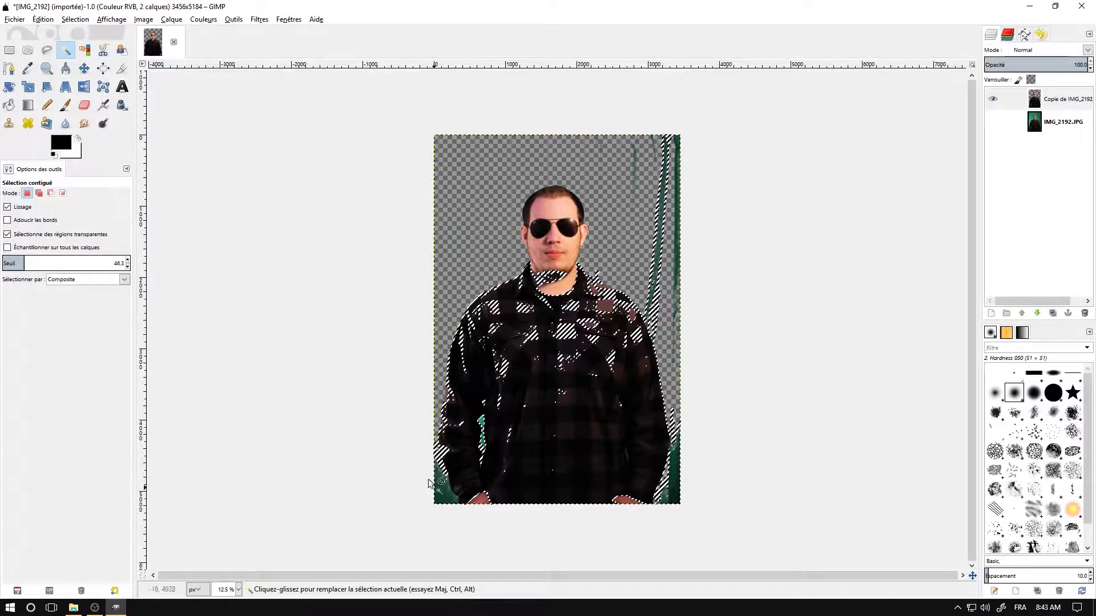
pyautogui.click(75, 19)
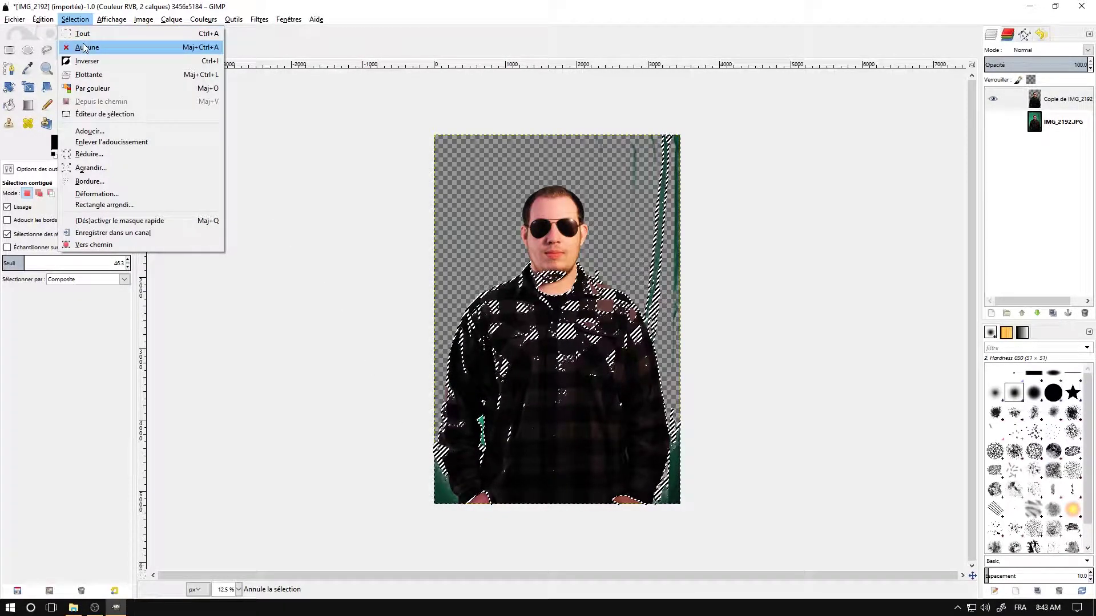
pyautogui.click(85, 48)
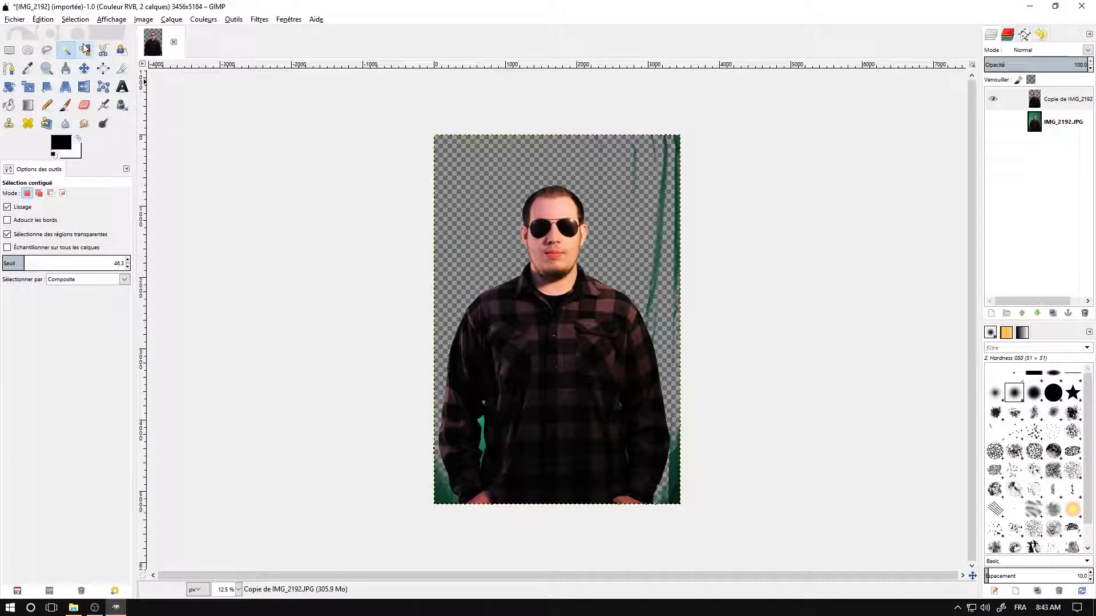
# Outline the green streaks beside the shoulder on the image's right side with Free Select and delete them.
pyautogui.click(47, 52)
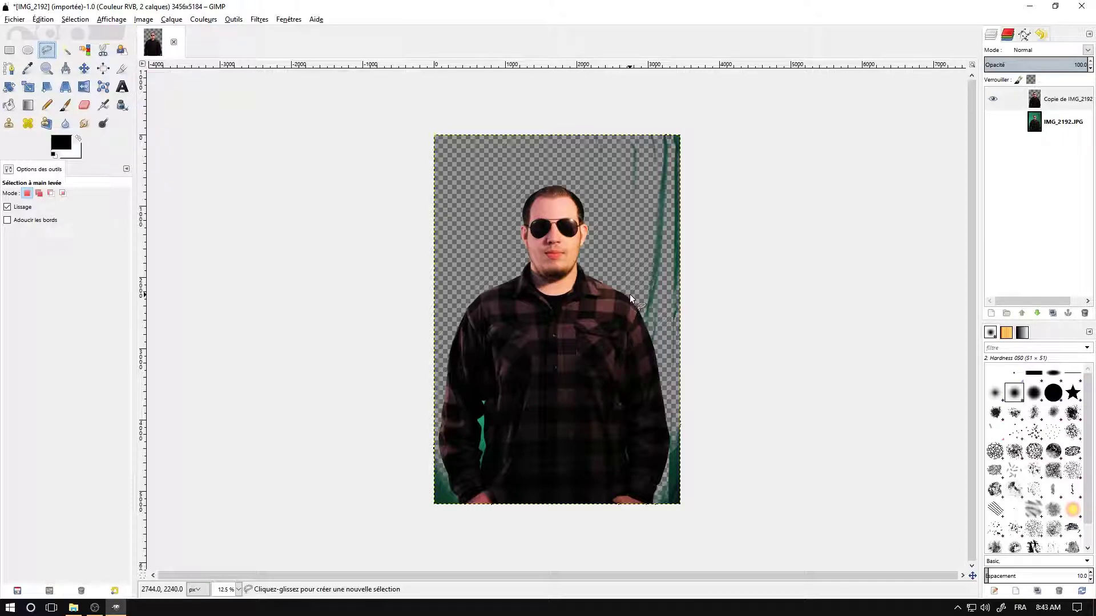
pyautogui.scroll(4, 629, 294)
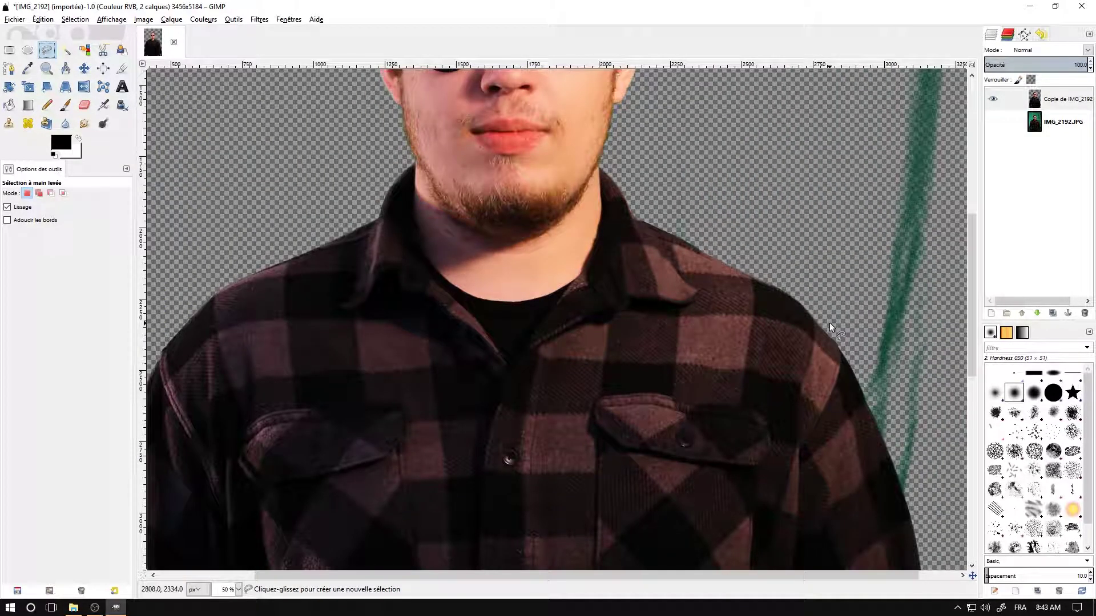
pyautogui.click(861, 385)
pyautogui.click(869, 407)
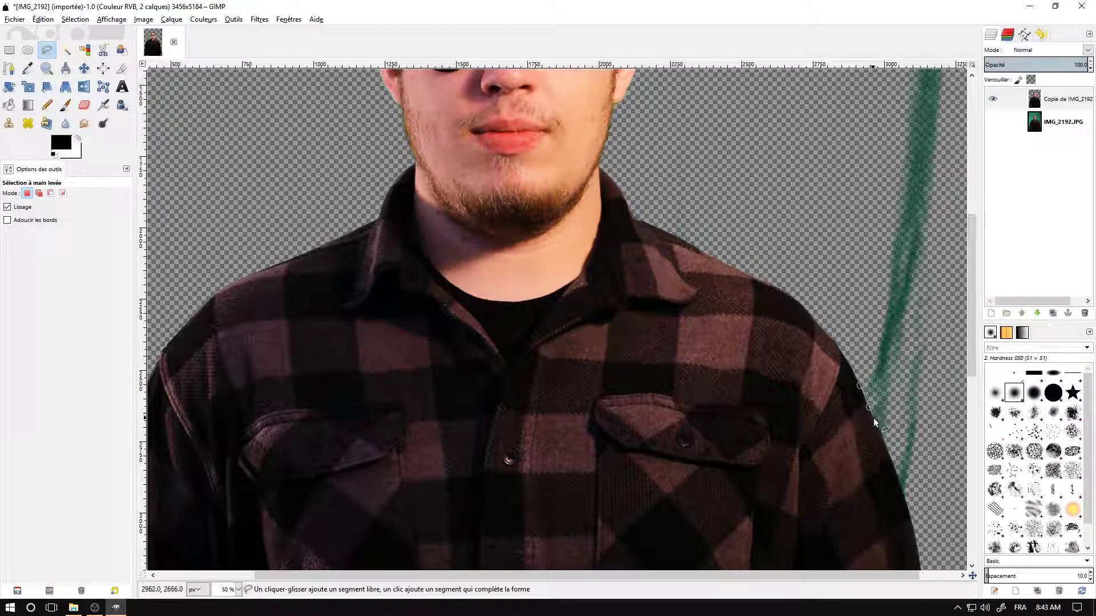
pyautogui.click(881, 433)
pyautogui.click(894, 467)
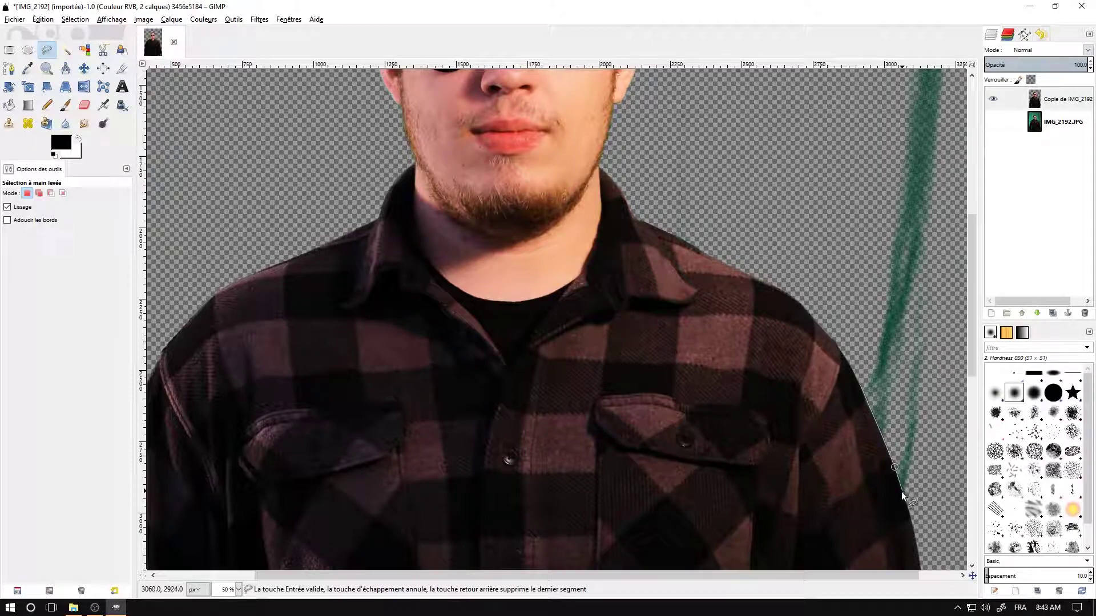
pyautogui.click(904, 496)
pyautogui.click(943, 449)
pyautogui.click(892, 314)
pyautogui.click(861, 383)
pyautogui.press('Return')
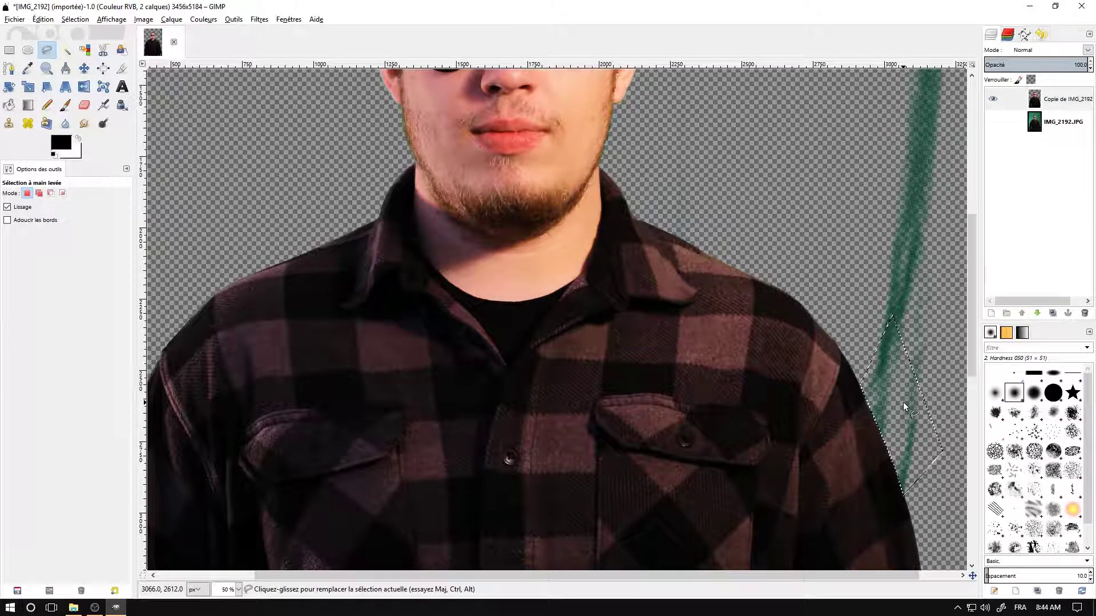
pyautogui.press('Delete')
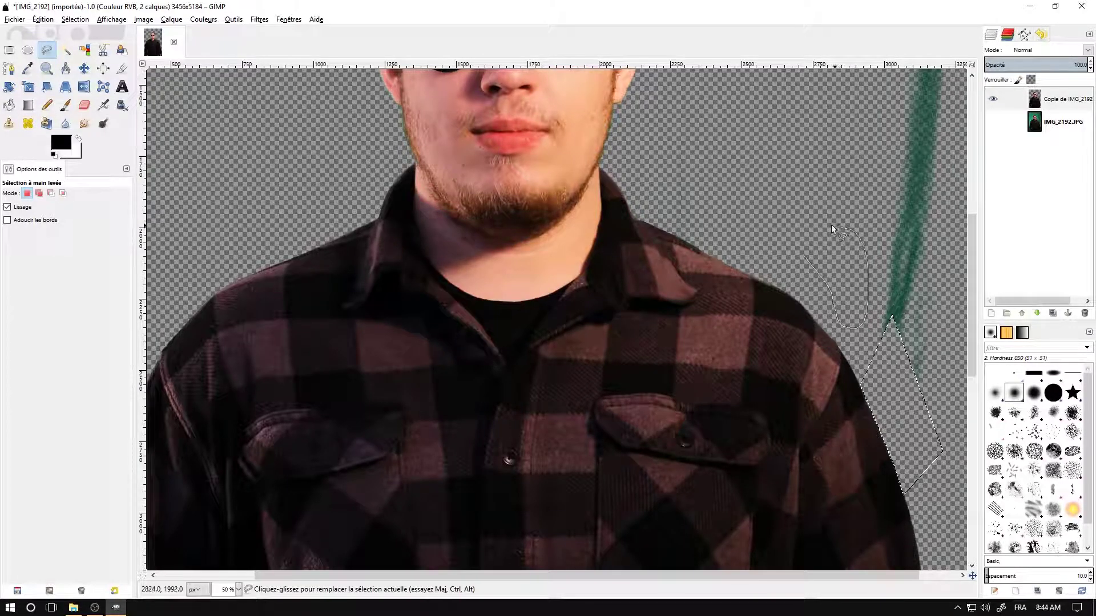
# Draw a small freehand selection in the empty area above the shoulder on the image's right side and clear it.
pyautogui.moveTo(801, 250); pyautogui.dragTo(803, 253)
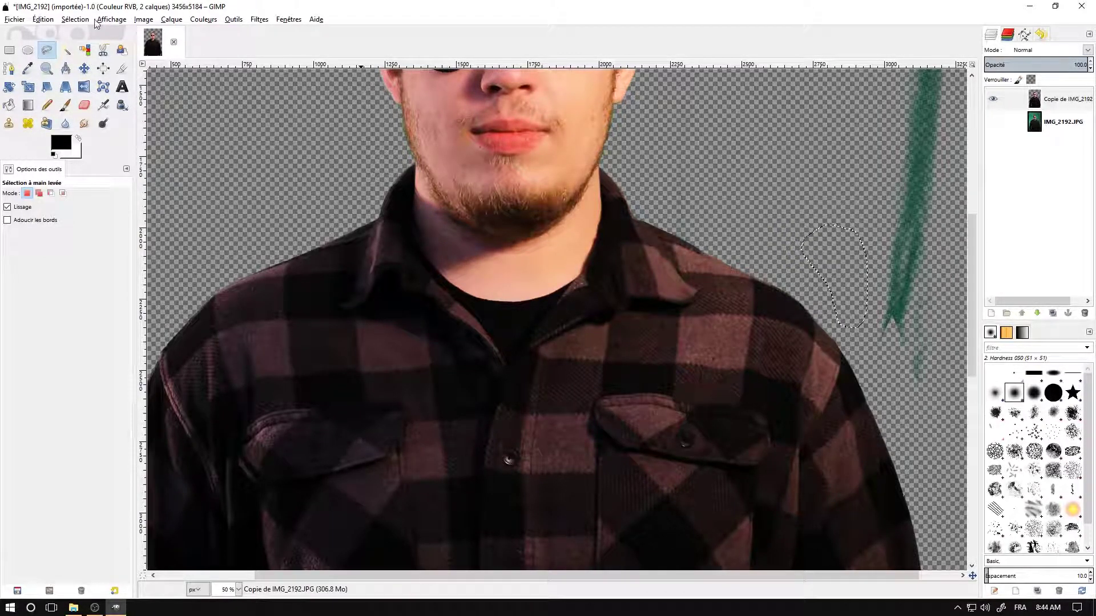
pyautogui.click(75, 19)
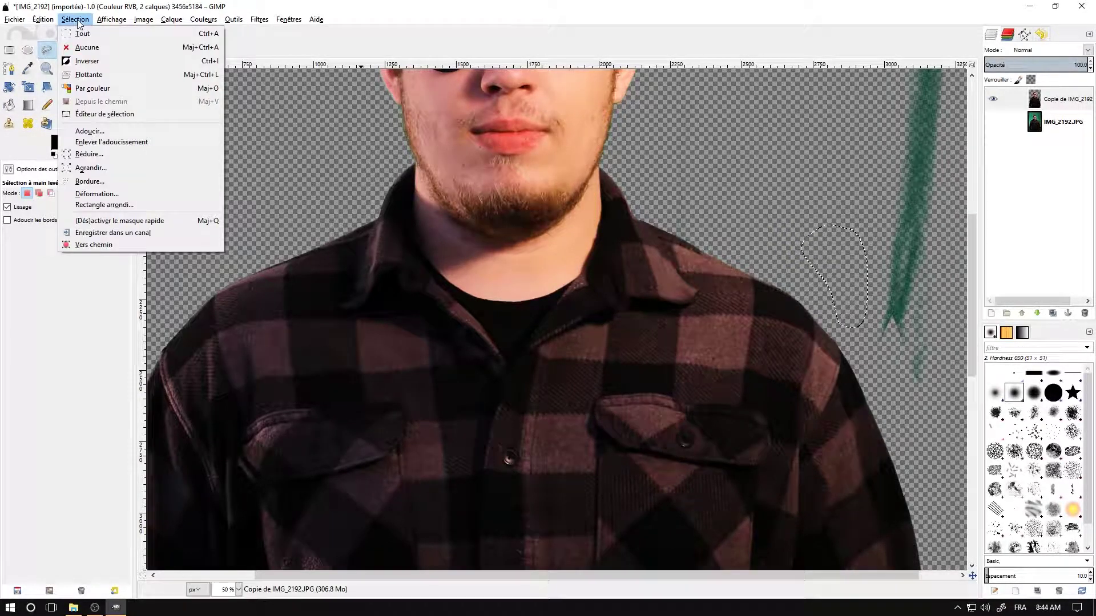
pyautogui.click(86, 48)
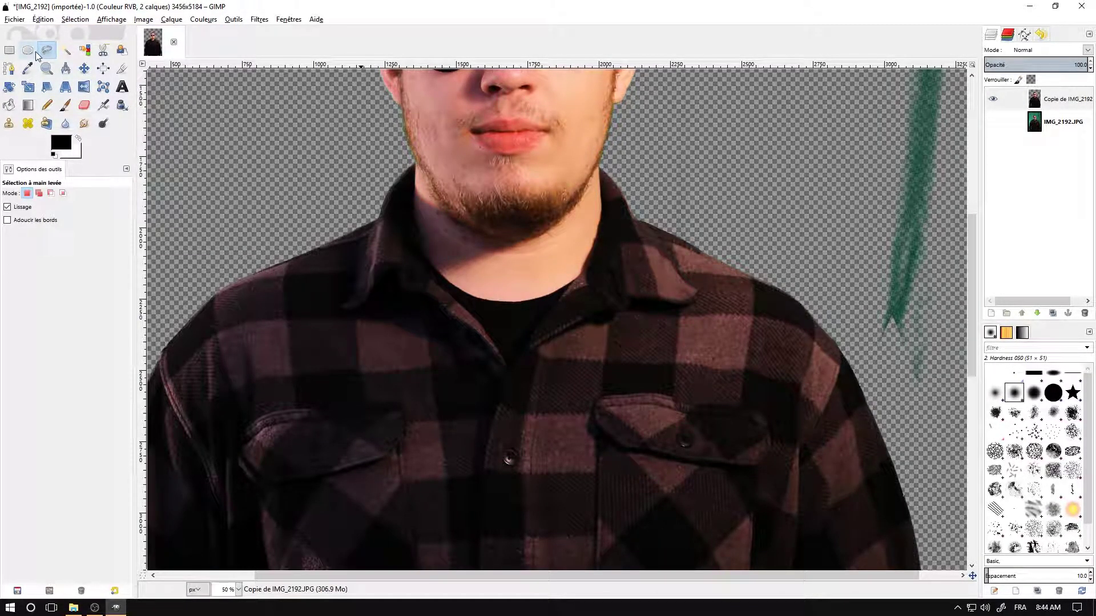
# Activate the Eraser and set its brush size to 672.20.
pyautogui.scroll(-3, 695, 307)
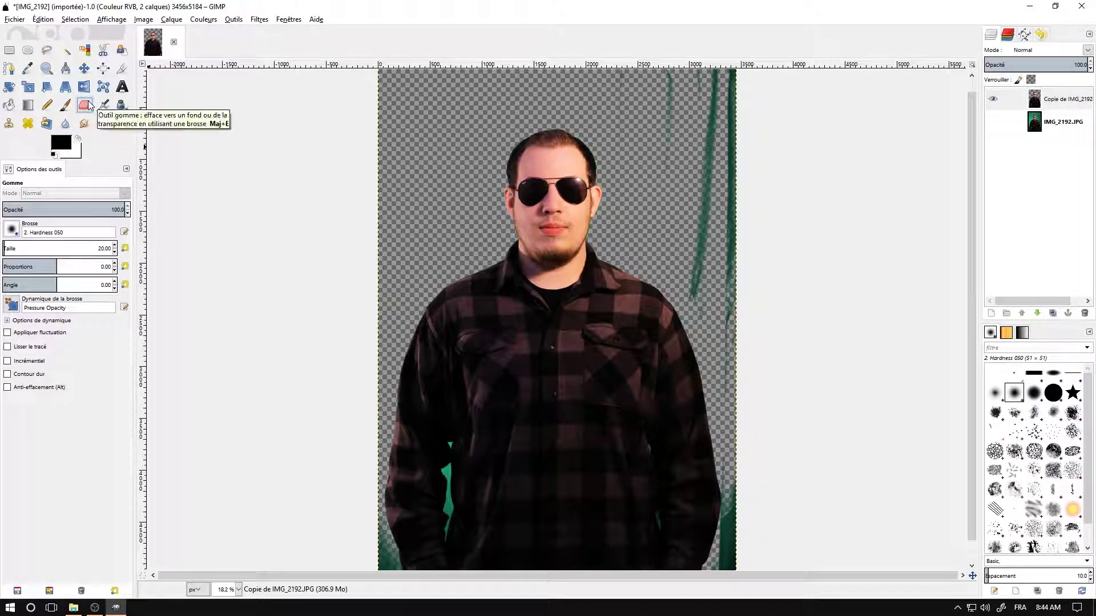
pyautogui.click(9, 252)
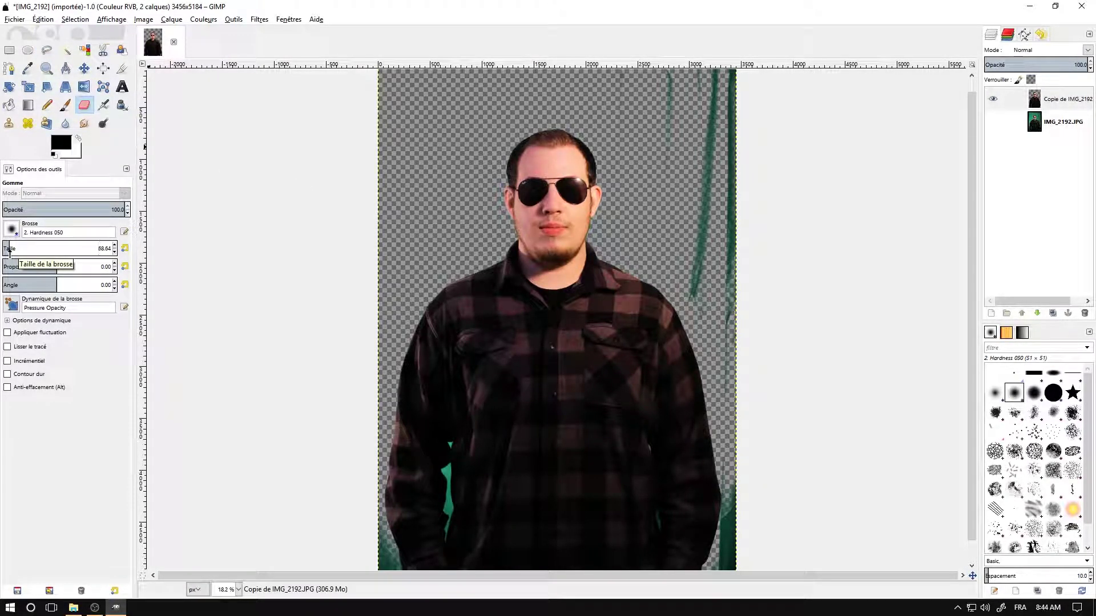
pyautogui.moveTo(8, 252); pyautogui.dragTo(77, 252)
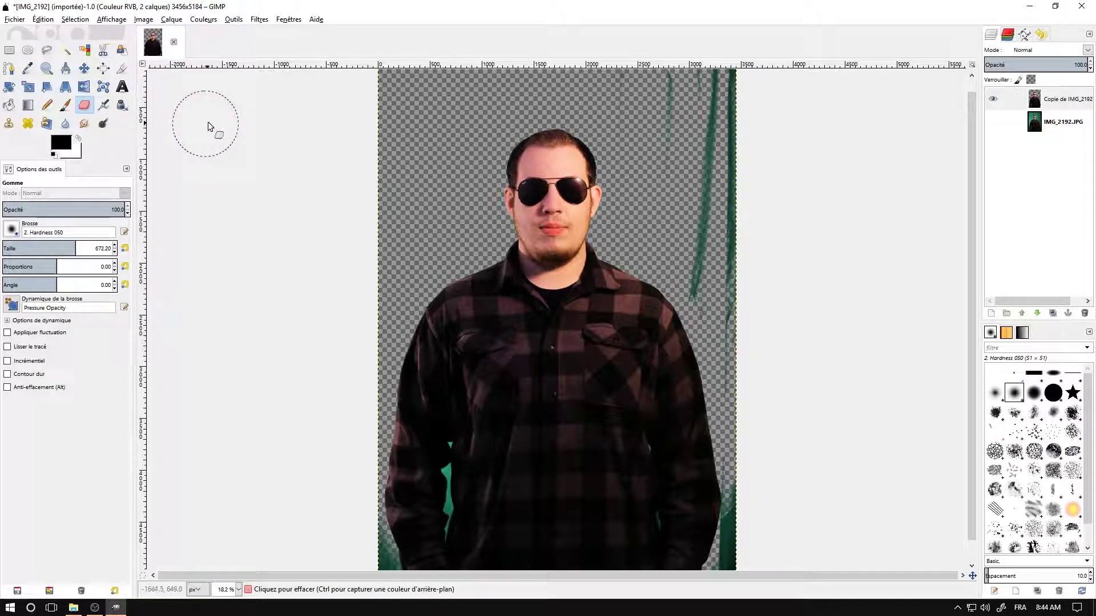
# Revert the picture to the base image state in the undo history and return to the layer list.
pyautogui.click(1039, 38)
pyautogui.moveTo(1086, 173); pyautogui.dragTo(1088, 74)
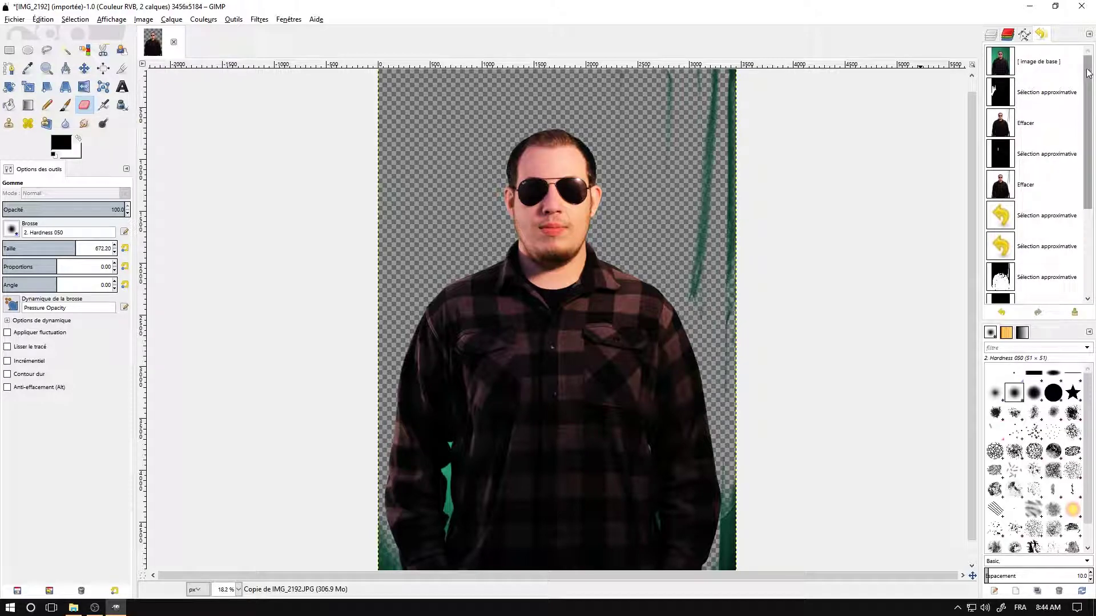
pyautogui.click(1044, 64)
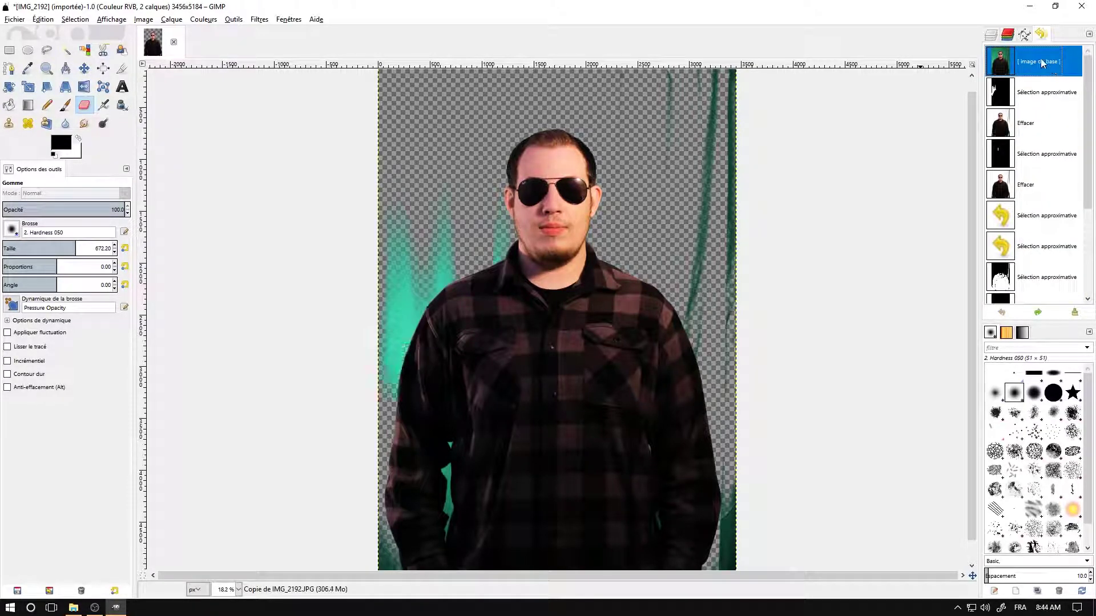
pyautogui.click(993, 37)
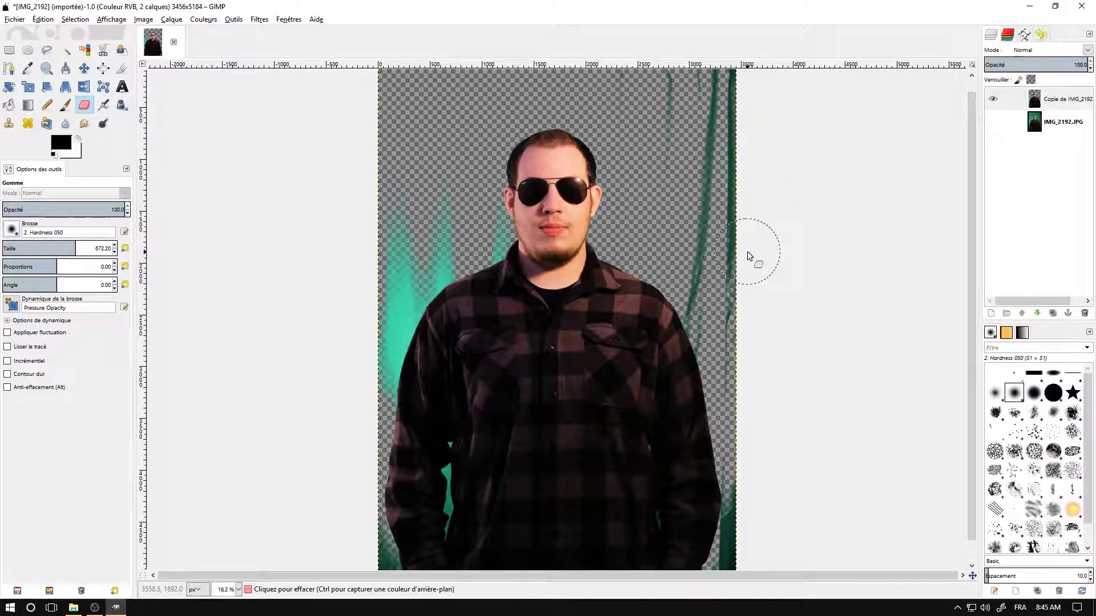
# Erase the upper green streaks on the image's right side and the green patches above the shoulder on its left side.
pyautogui.moveTo(699, 218)
pyautogui.mouseDown()
pyautogui.moveTo(716, 215)
pyautogui.moveTo(742, 93)
pyautogui.moveTo(709, 91)
pyautogui.mouseUp()
pyautogui.scroll(-1, 705, 160)
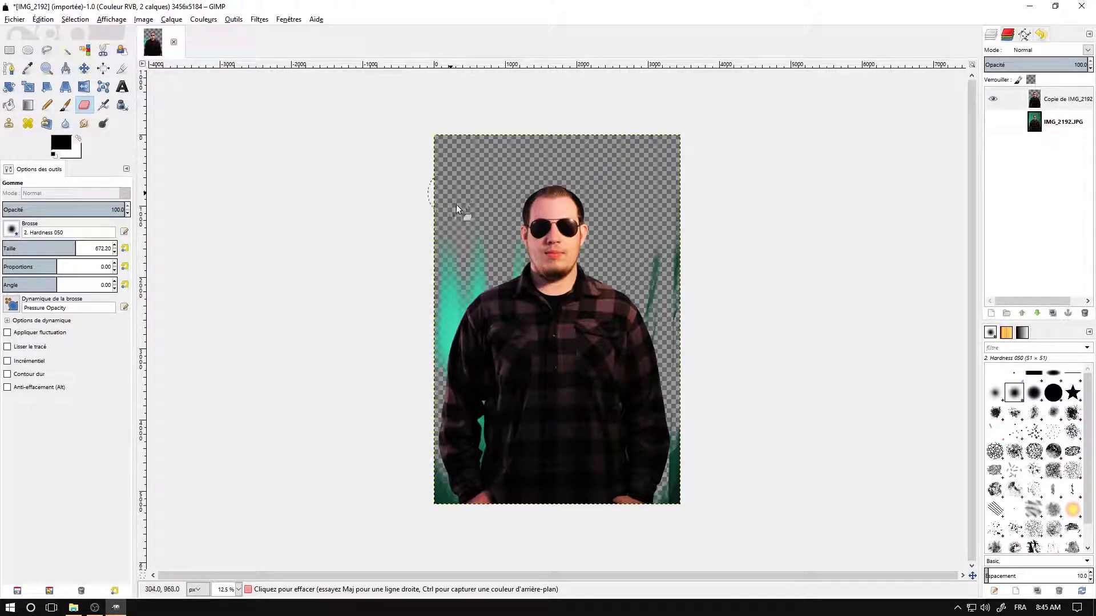
pyautogui.moveTo(422, 309); pyautogui.dragTo(476, 256)
pyautogui.moveTo(662, 251)
pyautogui.mouseDown()
pyautogui.moveTo(676, 311)
pyautogui.moveTo(678, 241)
pyautogui.mouseUp()
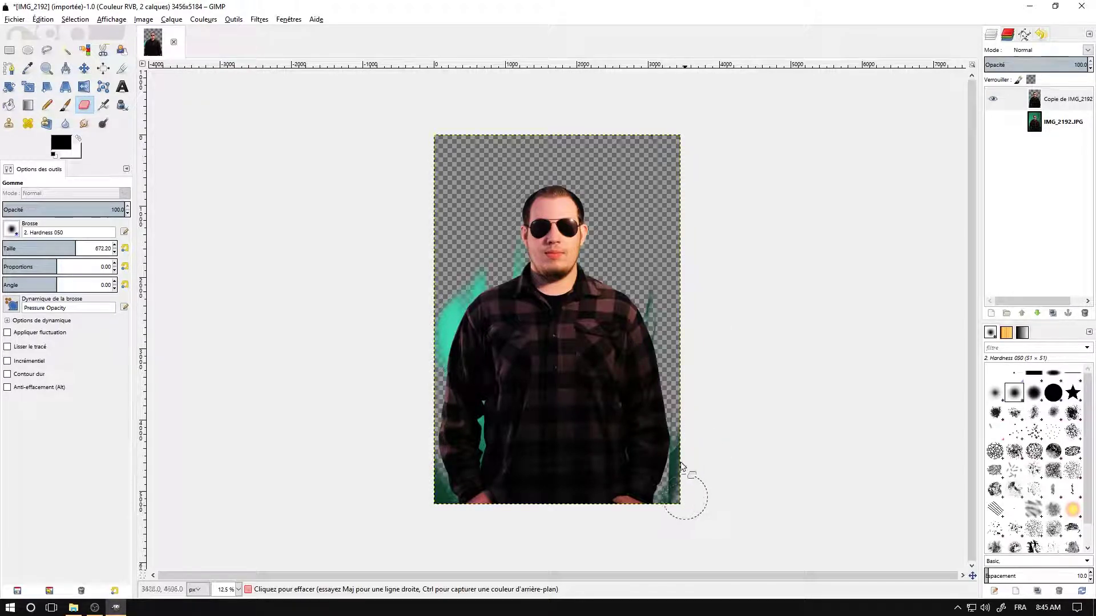
# Reduce the eraser size to 84.25 for detail work, keeping the Hardness 050 brush.
pyautogui.scroll(4, 656, 445)
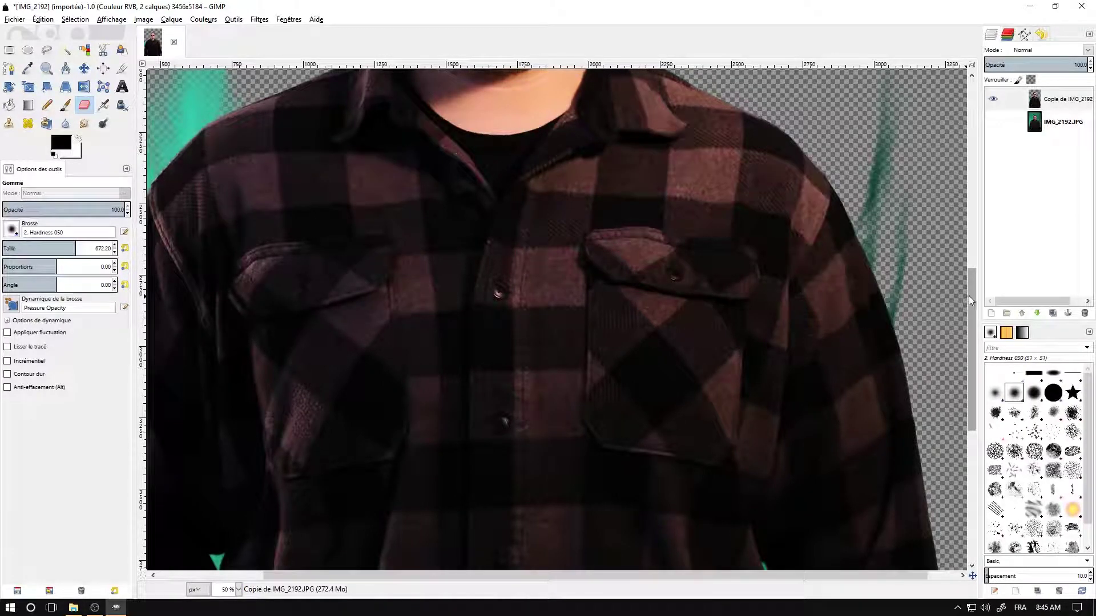
pyautogui.scroll(1, 973, 296)
pyautogui.scroll(5, 973, 296)
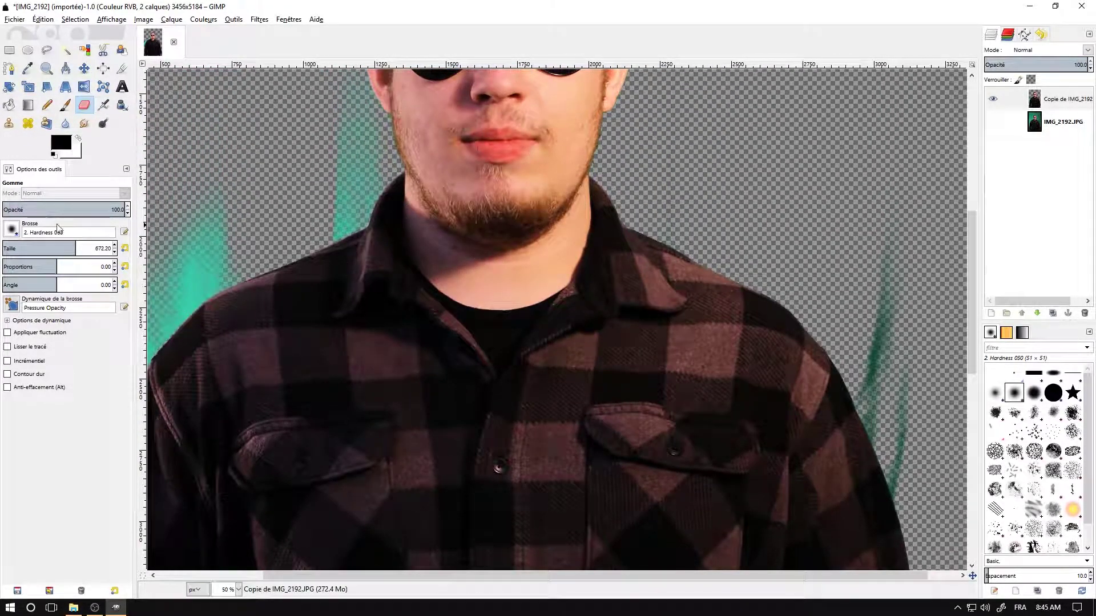
pyautogui.moveTo(39, 247); pyautogui.dragTo(10, 248)
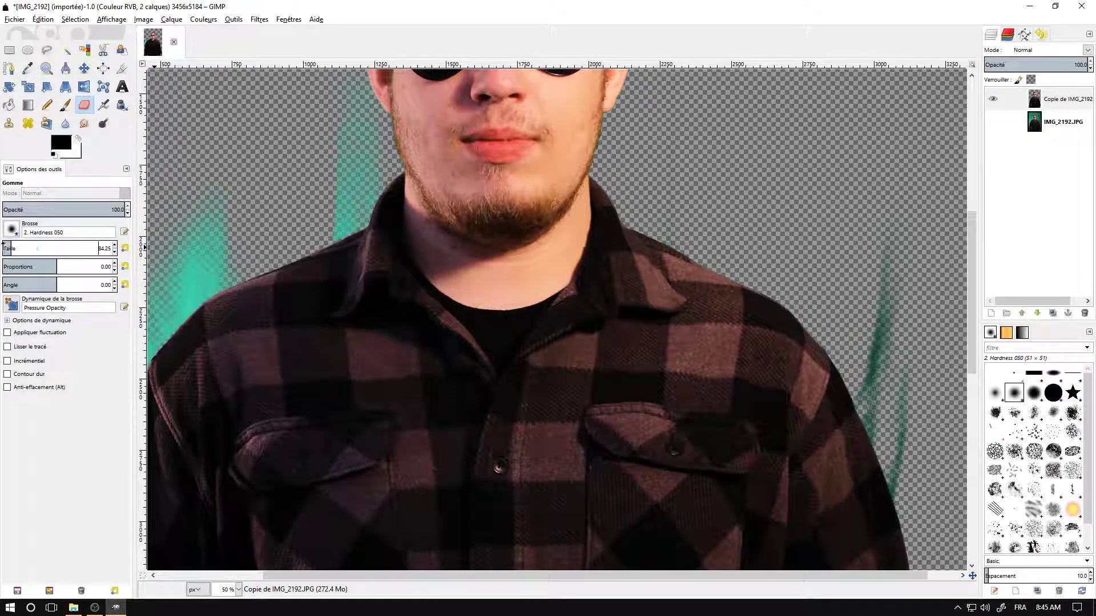
pyautogui.click(12, 230)
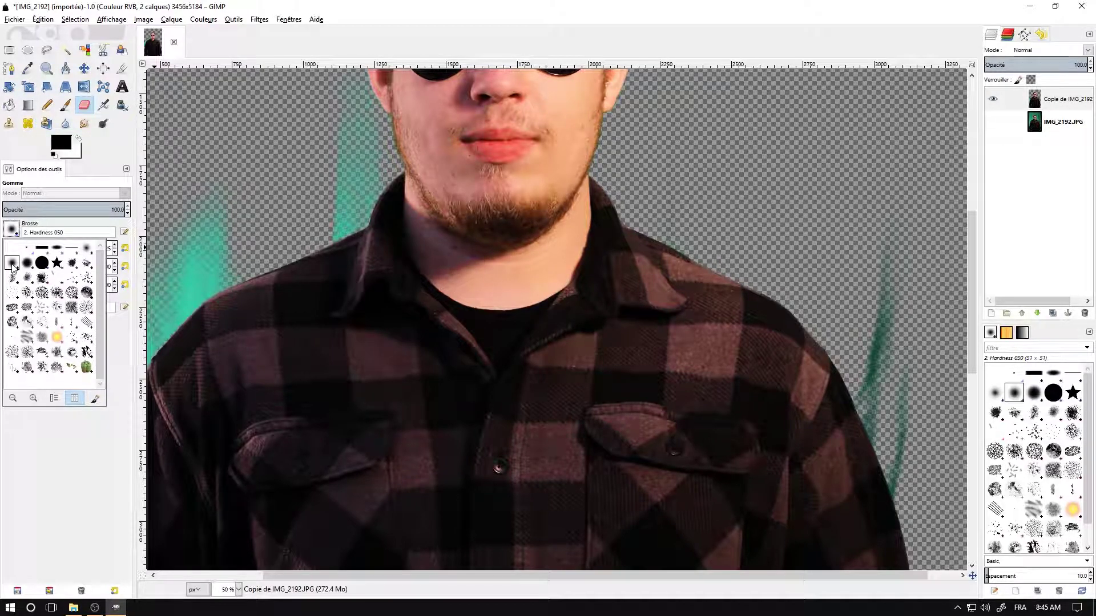
pyautogui.click(846, 333)
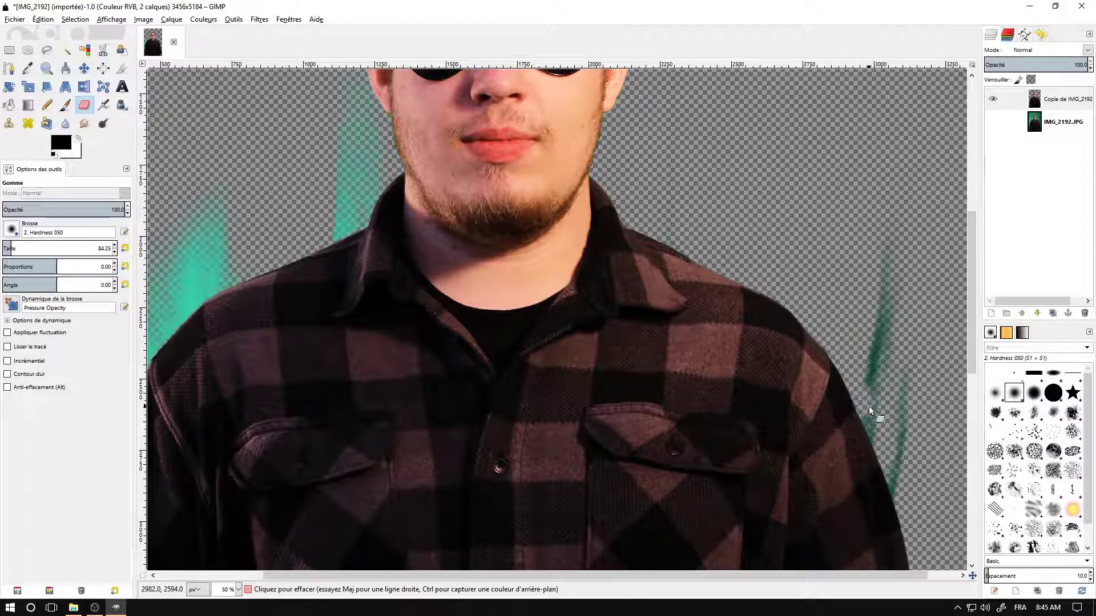
# Erase at the outer edge of the sleeve just below the shoulder on the image's right side.
pyautogui.press('1')
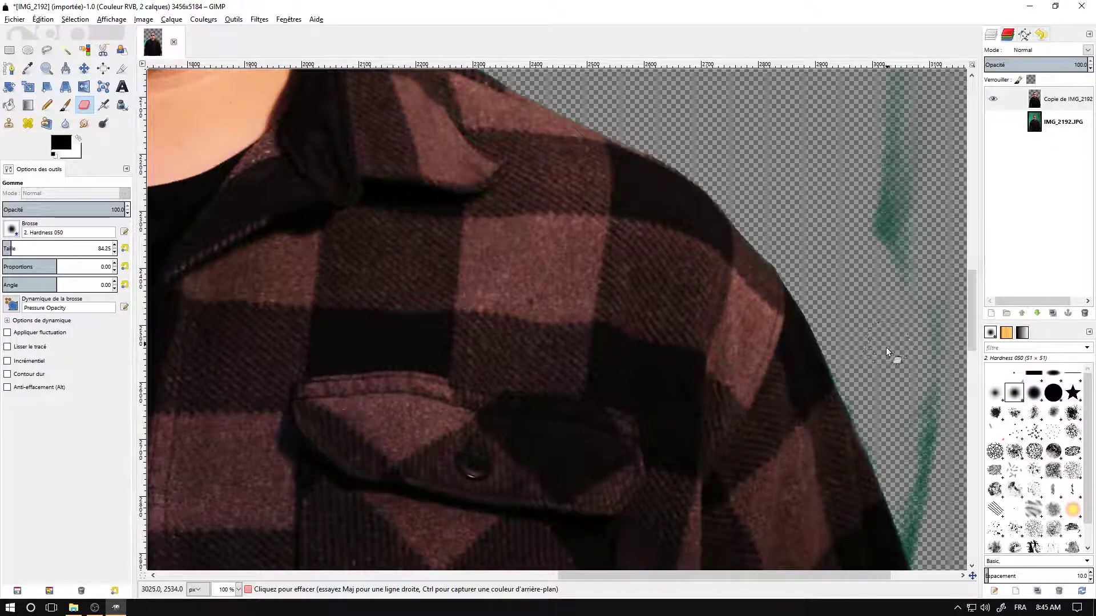
pyautogui.click(819, 441)
pyautogui.moveTo(971, 314); pyautogui.dragTo(969, 413)
pyautogui.moveTo(742, 574); pyautogui.dragTo(825, 574)
pyautogui.scroll(-3, 893, 443)
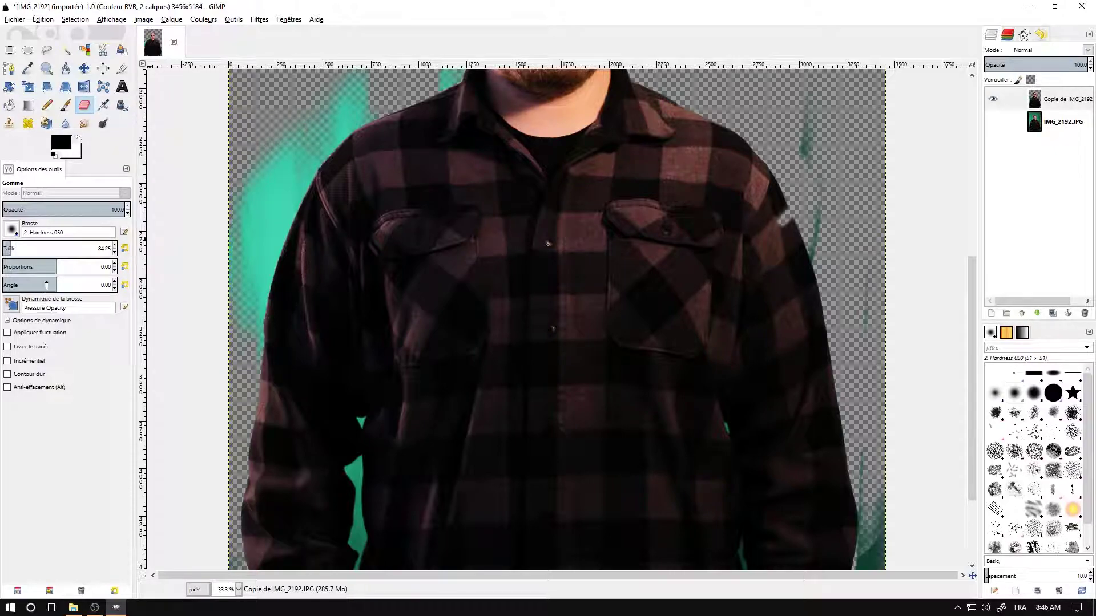
# Restore the erased parts of the sleeve edge with the anti-erase option, and switch the option off again.
pyautogui.click(40, 389)
pyautogui.scroll(3, 785, 220)
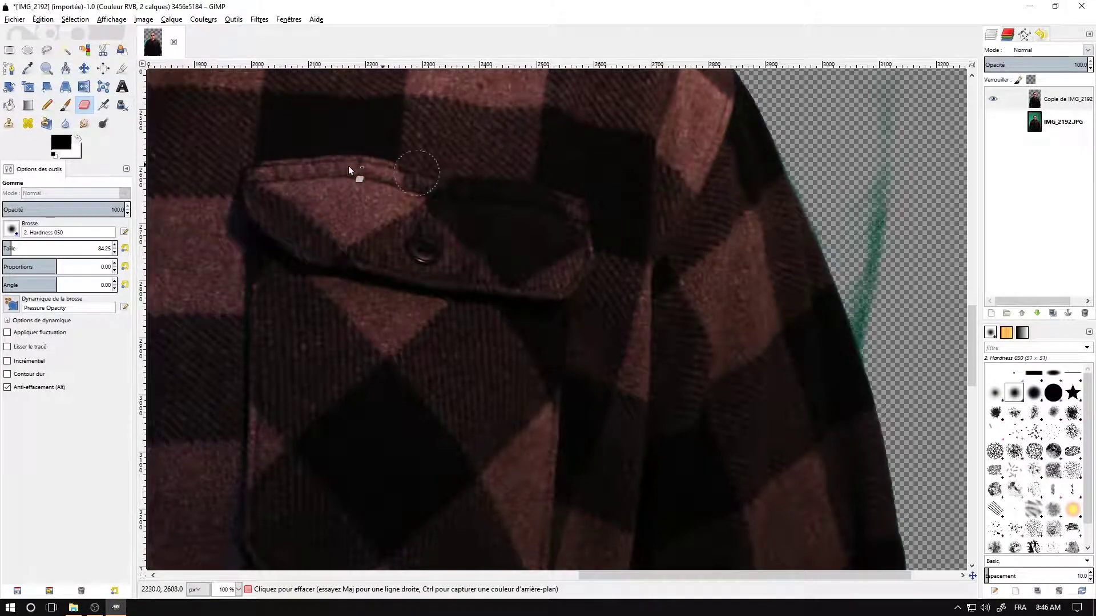
pyautogui.click(46, 388)
# Erase the green streak along the outer sleeve on the image's right side with the small eraser.
pyautogui.moveTo(856, 298); pyautogui.dragTo(882, 374)
pyautogui.moveTo(859, 291)
pyautogui.mouseDown()
pyautogui.moveTo(874, 282)
pyautogui.moveTo(896, 327)
pyautogui.mouseUp()
pyautogui.scroll(-5, 870, 332)
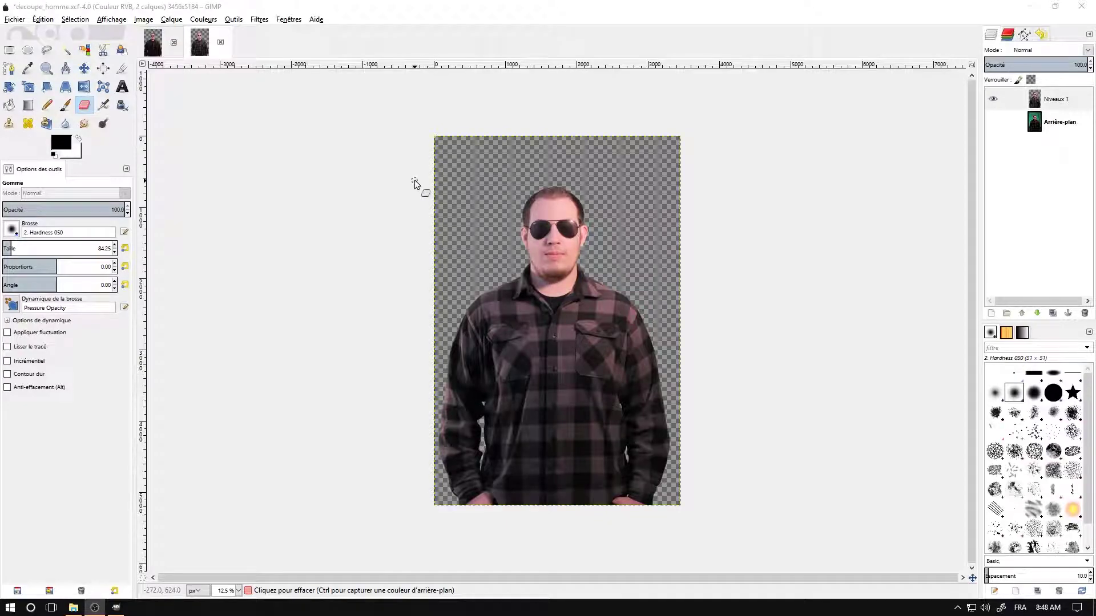
# Inspect the cutout in decoupe_homme.xcf up close and add a transparent 3456 × 5184 px layer named bg.
pyautogui.scroll(2, 478, 295)
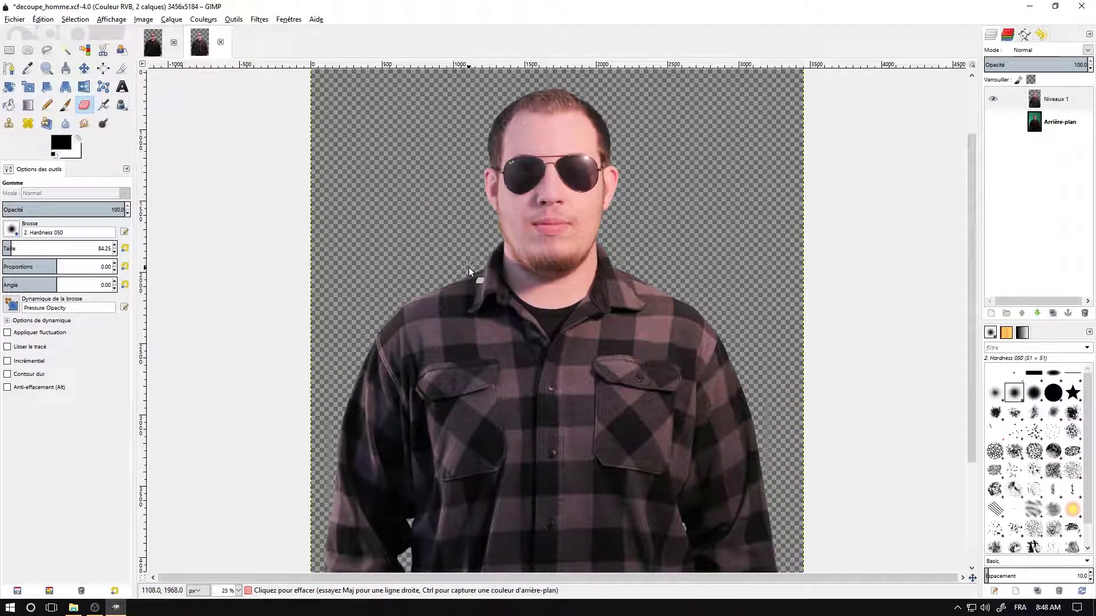
pyautogui.scroll(2, 469, 266)
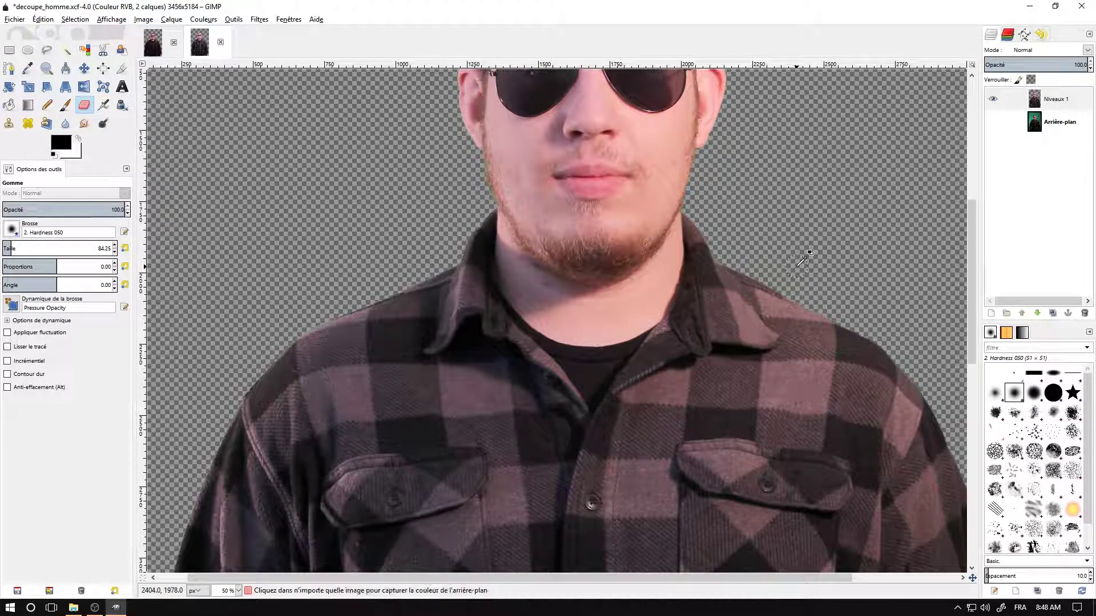
pyautogui.scroll(-2, 802, 274)
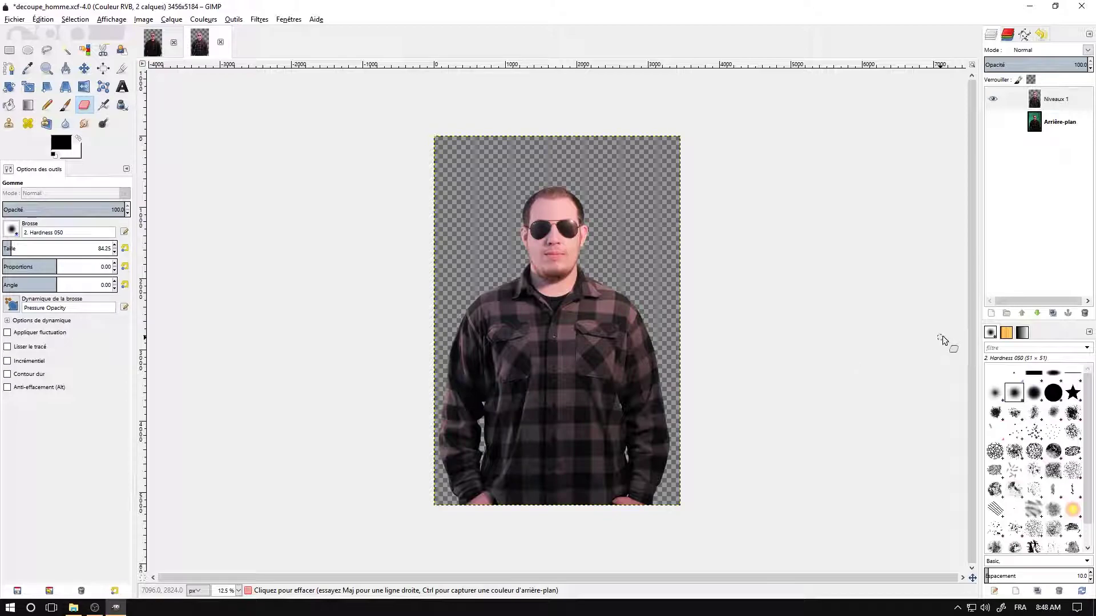
pyautogui.click(992, 314)
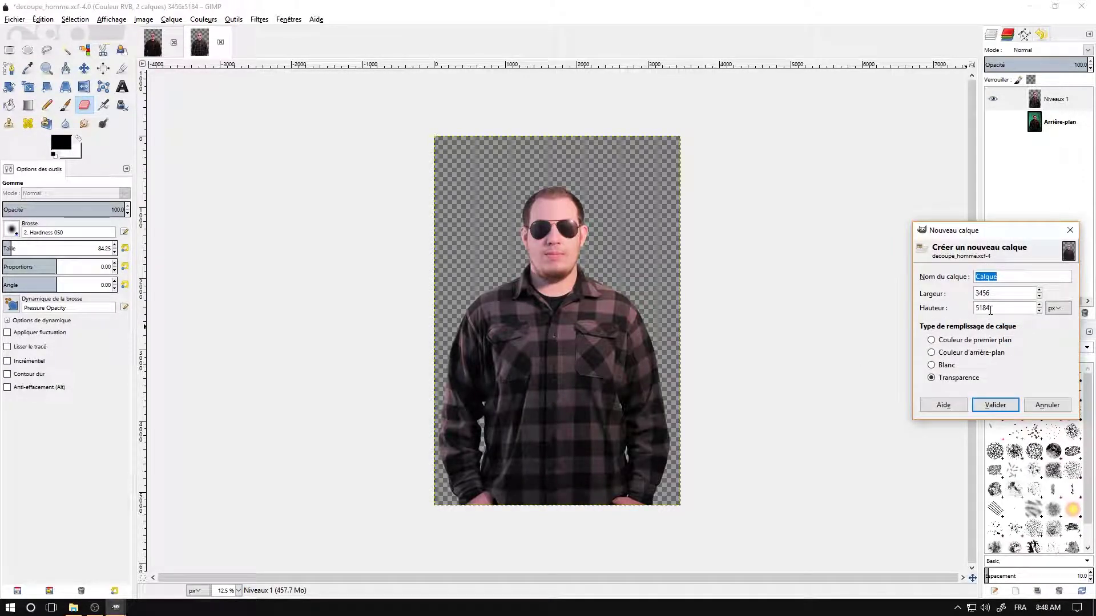
pyautogui.write('bg')
pyautogui.press('Return')
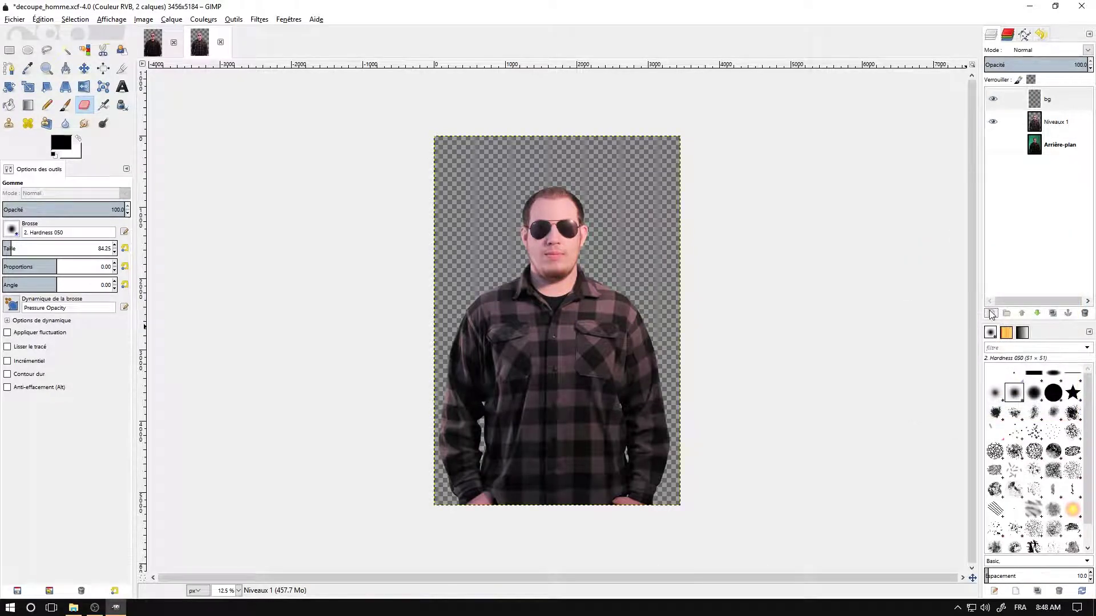
# Fill the bg layer with bright red using Bucket Fill and move it below the Niveaux 1 layer.
pyautogui.click(9, 104)
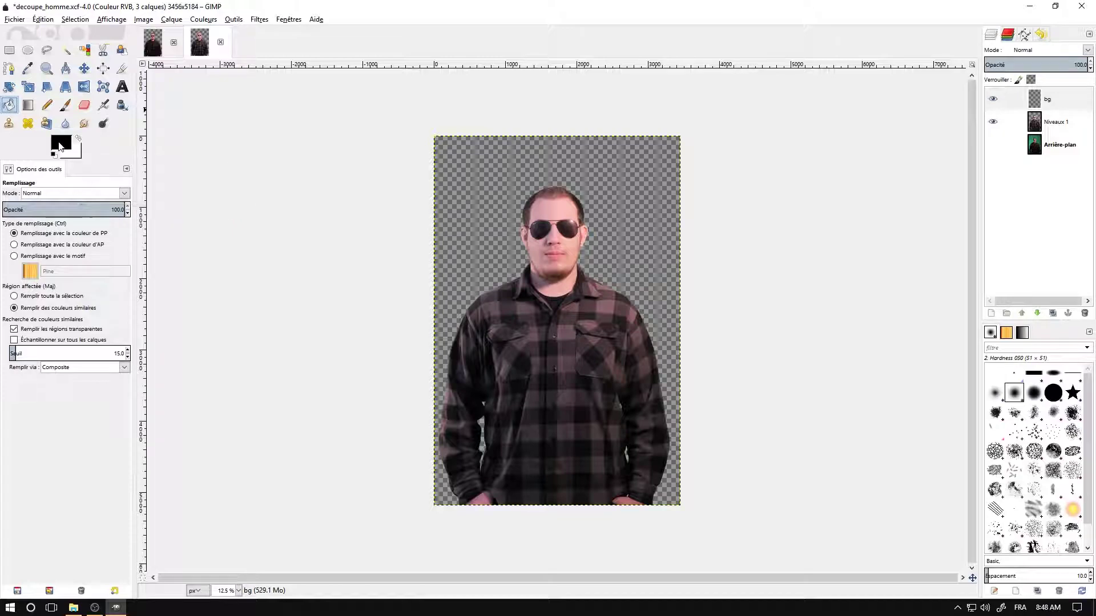
pyautogui.click(60, 141)
pyautogui.moveTo(65, 143); pyautogui.dragTo(100, 96)
pyautogui.click(152, 233)
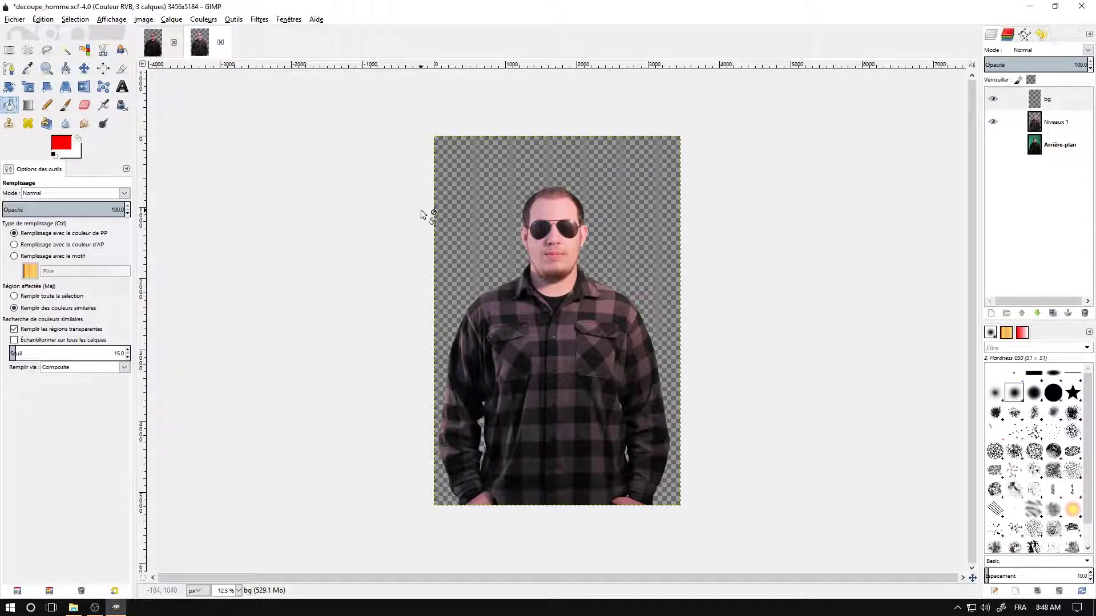
pyautogui.click(628, 240)
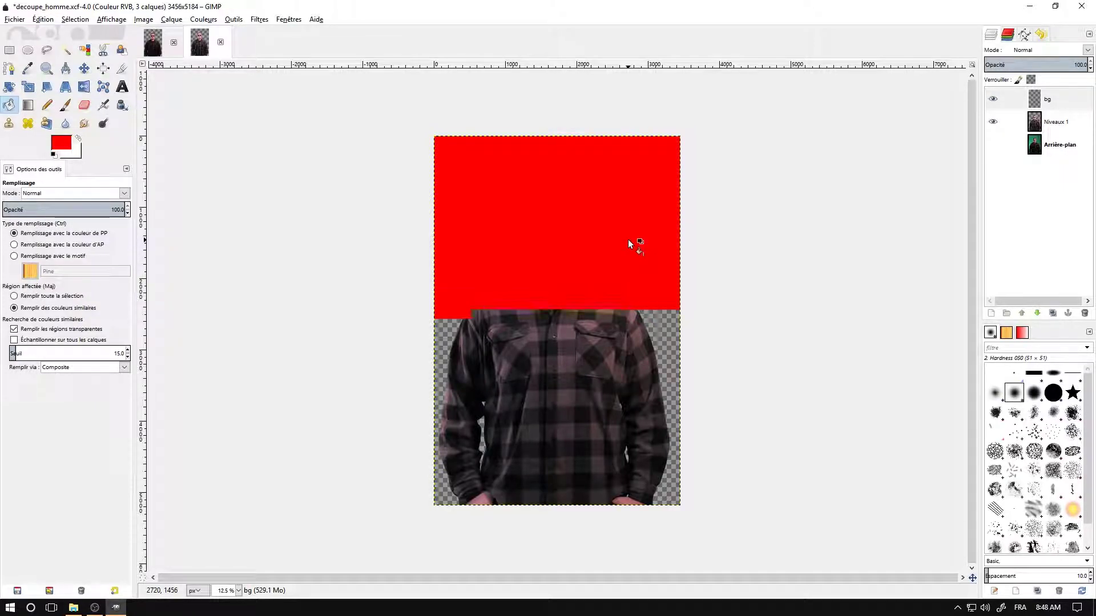
pyautogui.moveTo(1036, 100); pyautogui.dragTo(1044, 132)
pyautogui.keyDown('ctrl'); pyautogui.scroll(1, 617, 280); pyautogui.keyUp('ctrl')
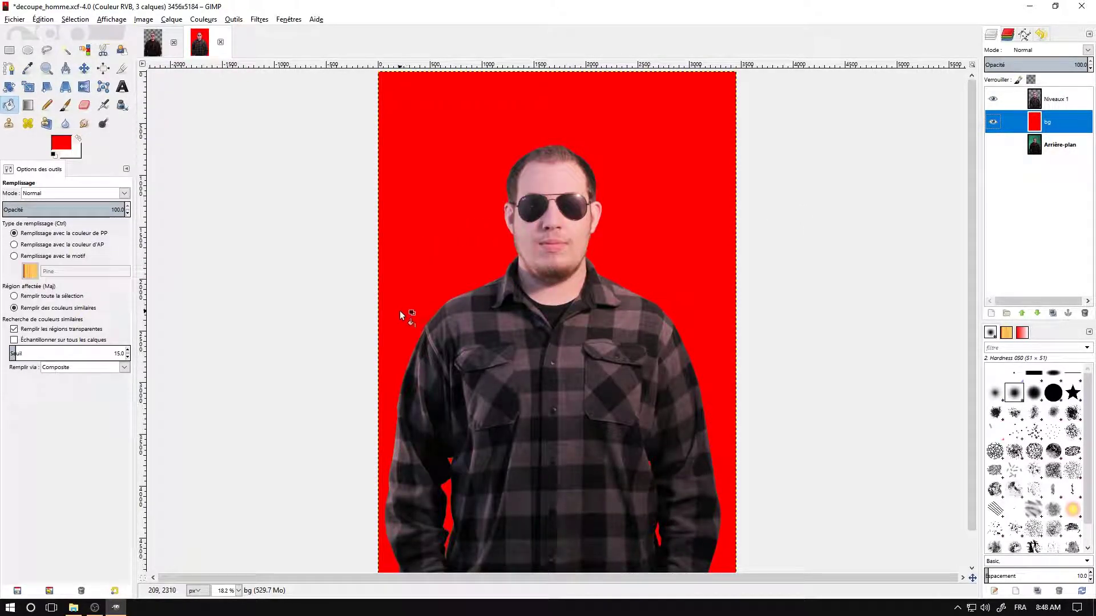
# Convert the alpha channel of the Niveaux 1 layer into a selection around the man.
pyautogui.keyDown('ctrl'); pyautogui.scroll(3, 423, 474); pyautogui.keyUp('ctrl')
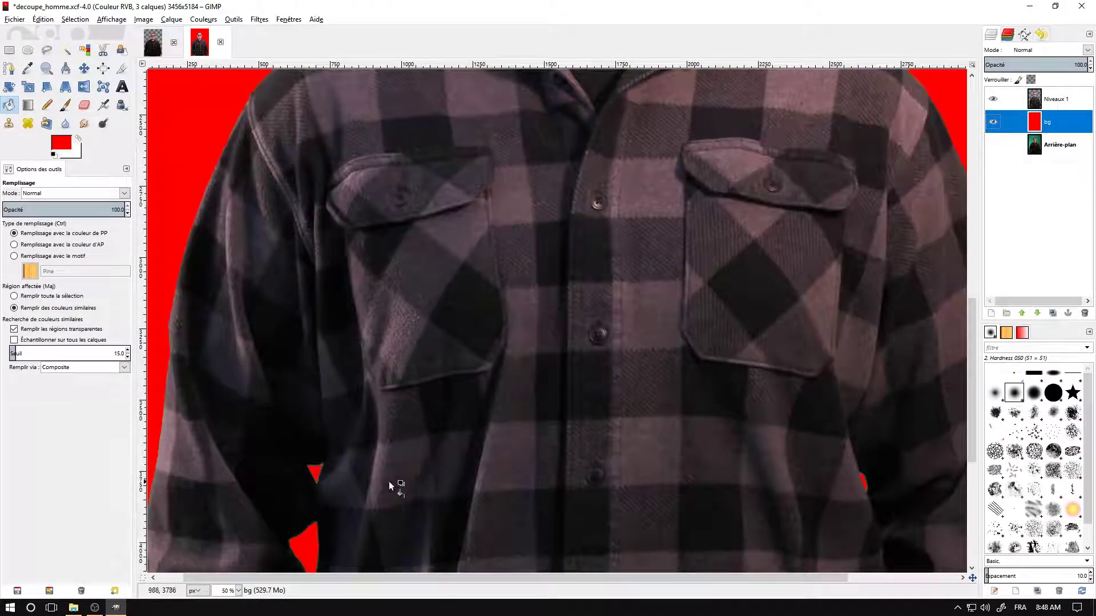
pyautogui.keyDown('ctrl'); pyautogui.scroll(2, 322, 488); pyautogui.keyUp('ctrl')
pyautogui.keyDown('ctrl'); pyautogui.scroll(3, 311, 473); pyautogui.keyUp('ctrl')
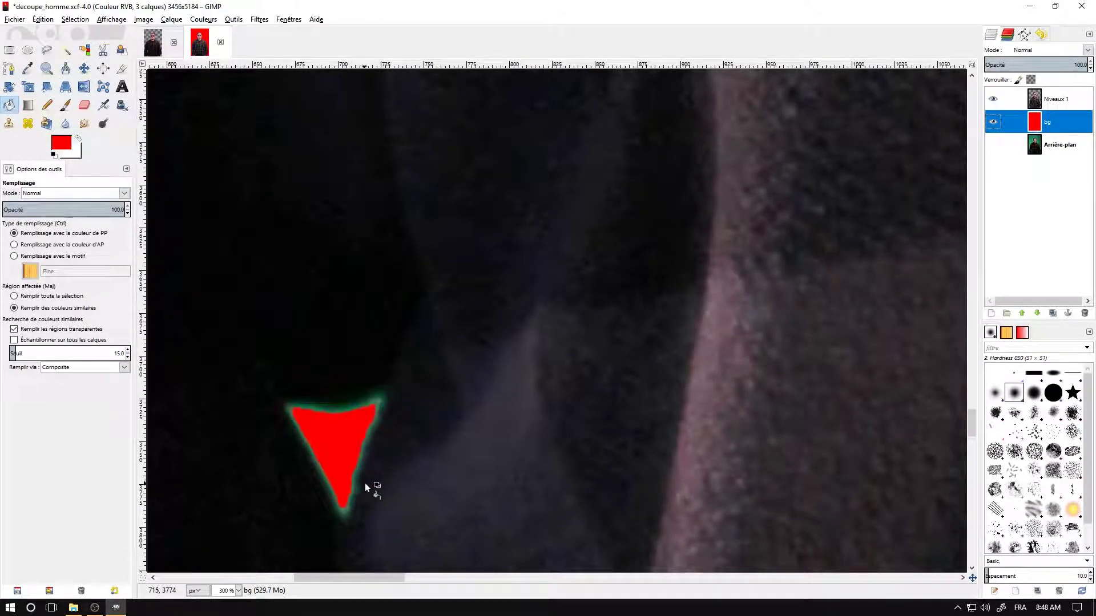
pyautogui.keyDown('ctrl'); pyautogui.scroll(-4, 588, 328); pyautogui.keyUp('ctrl')
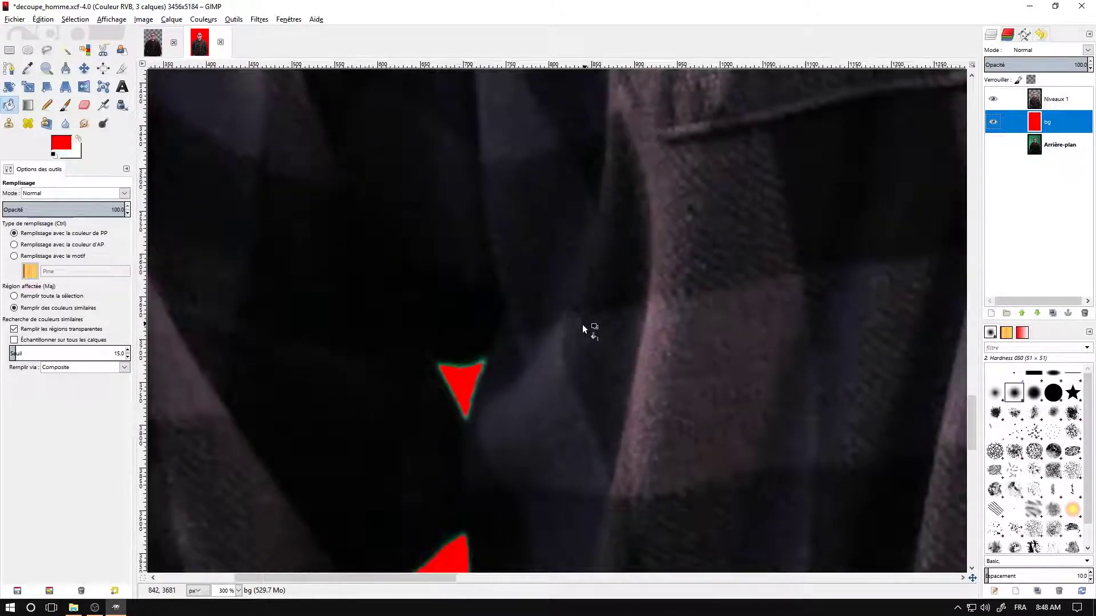
pyautogui.keyDown('ctrl'); pyautogui.scroll(-5, 581, 330); pyautogui.keyUp('ctrl')
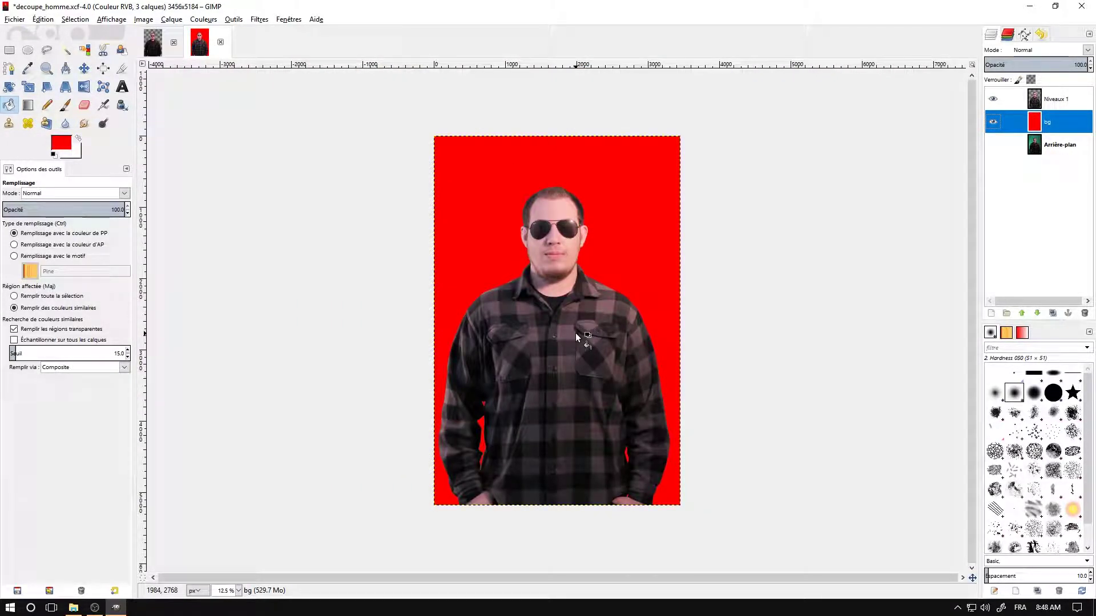
pyautogui.click(1039, 102)
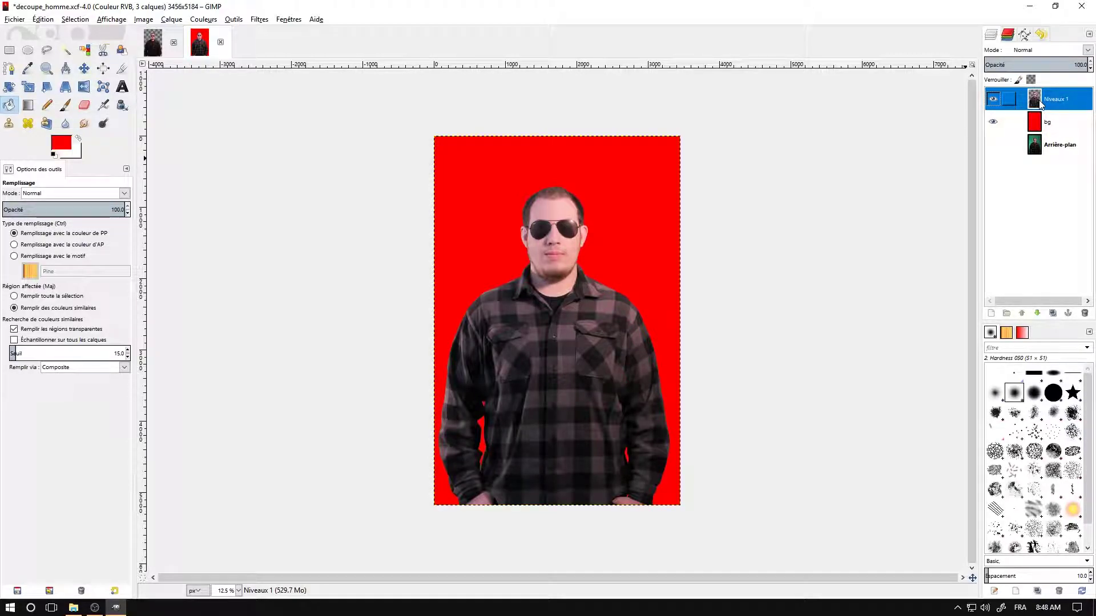
pyautogui.rightClick(1038, 102)
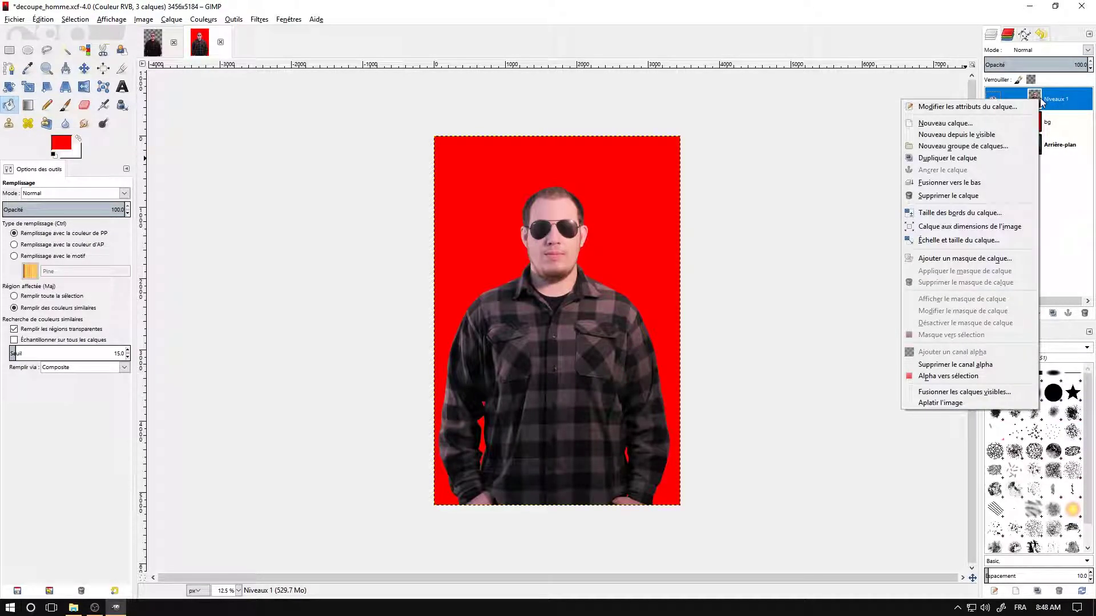
pyautogui.click(968, 377)
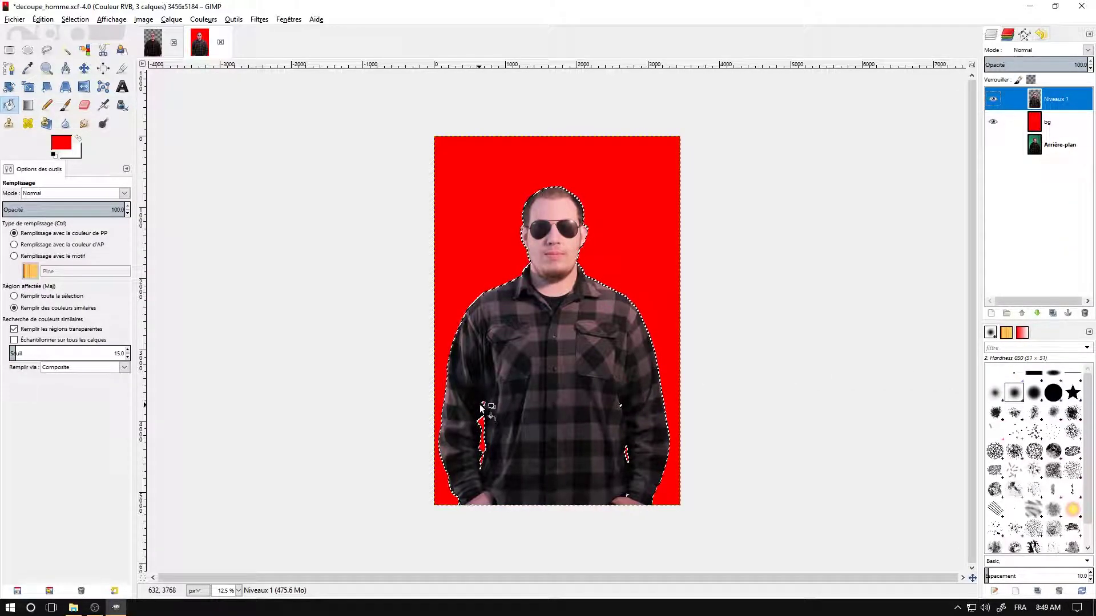
# Shrink the selection around the man by 4 px.
pyautogui.scroll(5, 479, 406)
pyautogui.scroll(2, 231, 408)
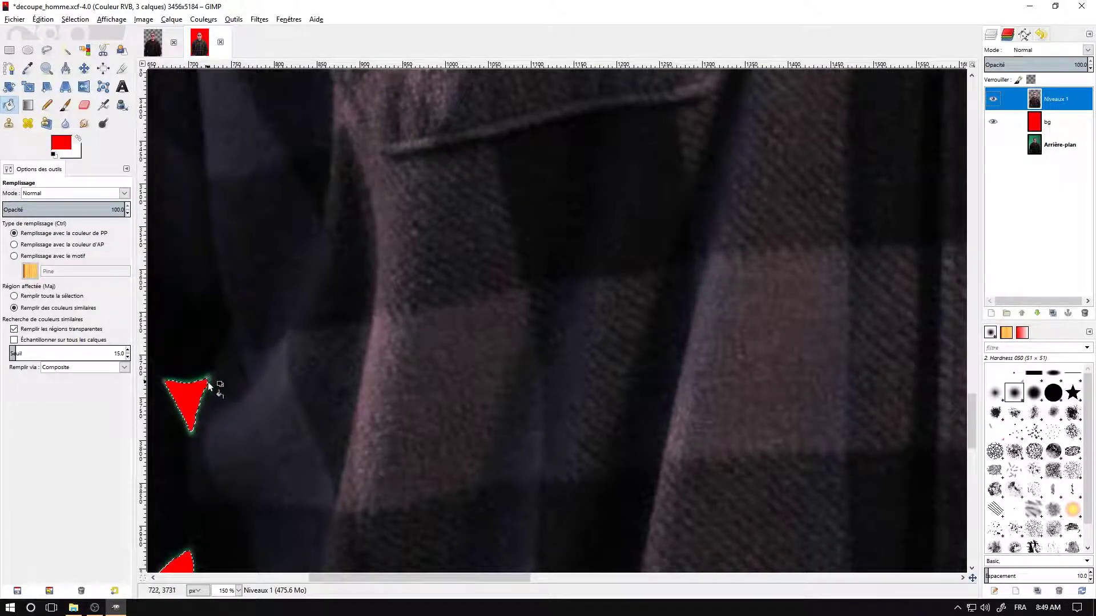
pyautogui.click(77, 20)
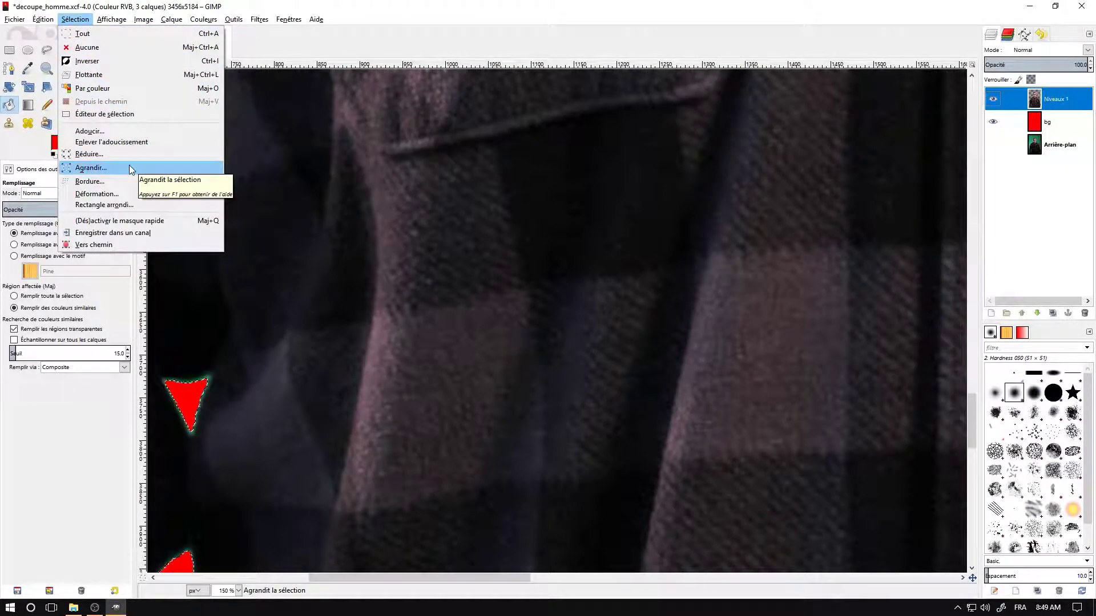
pyautogui.click(89, 154)
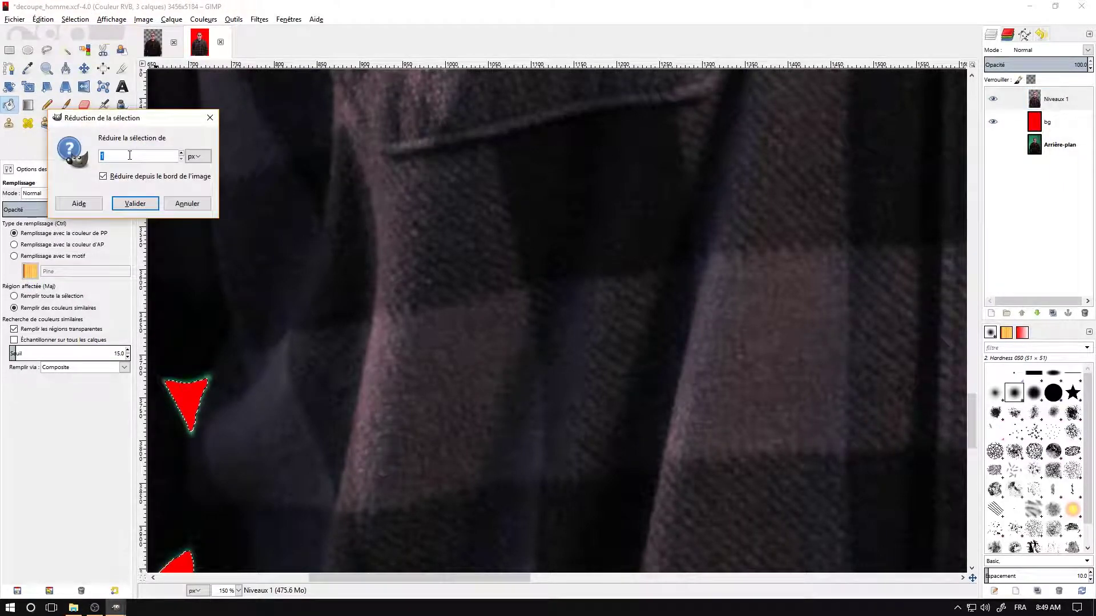
pyautogui.write('4')
pyautogui.press('Return')
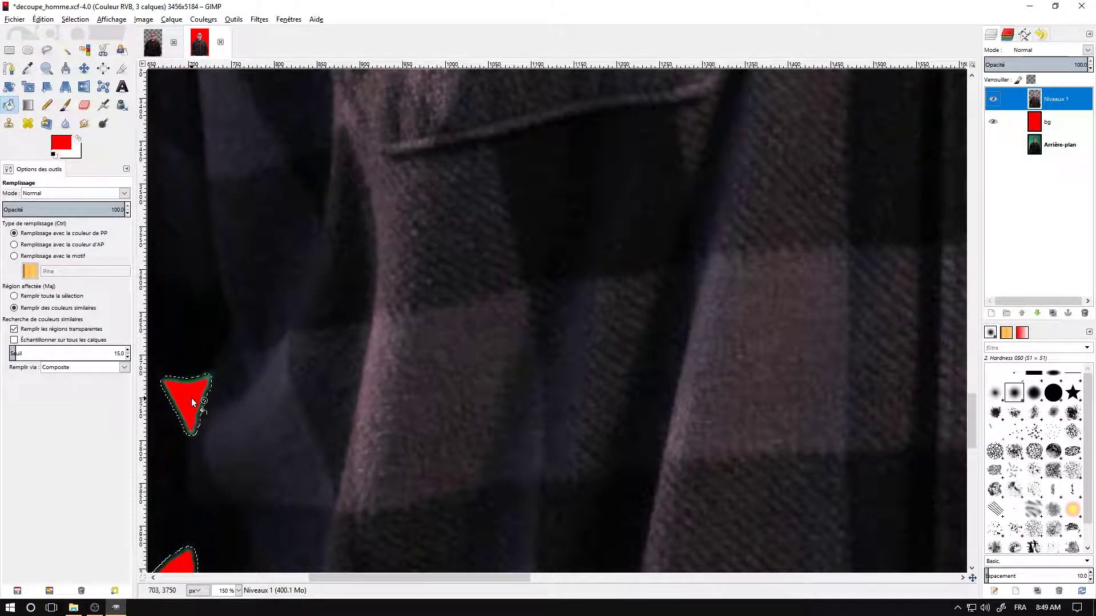
# Try an Eraser stroke on the shirt front below the collar, and undo it.
pyautogui.click(84, 105)
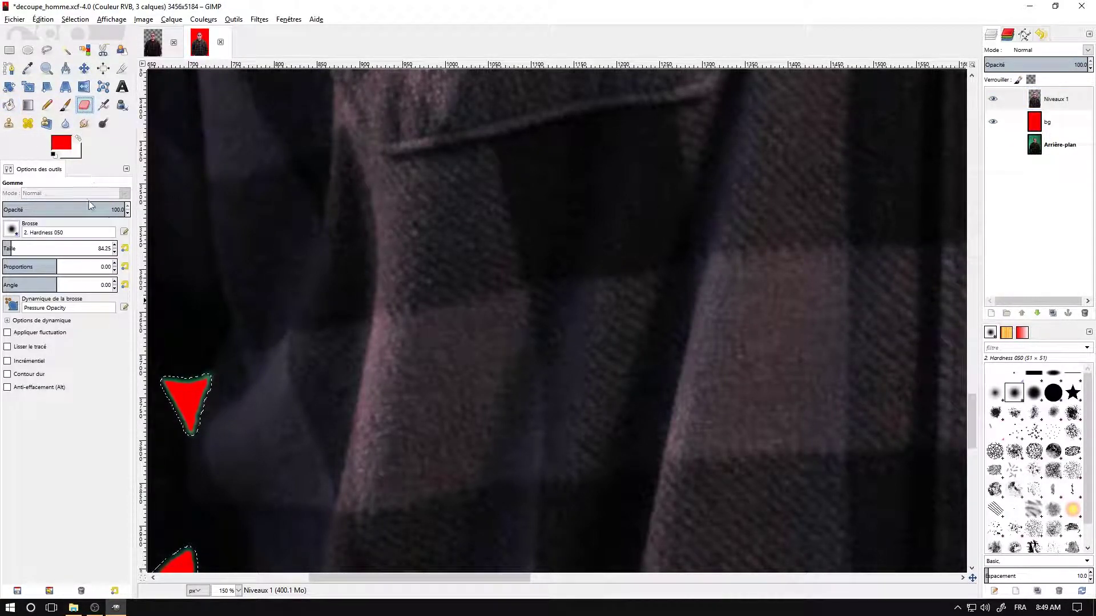
pyautogui.scroll(-1, 451, 307)
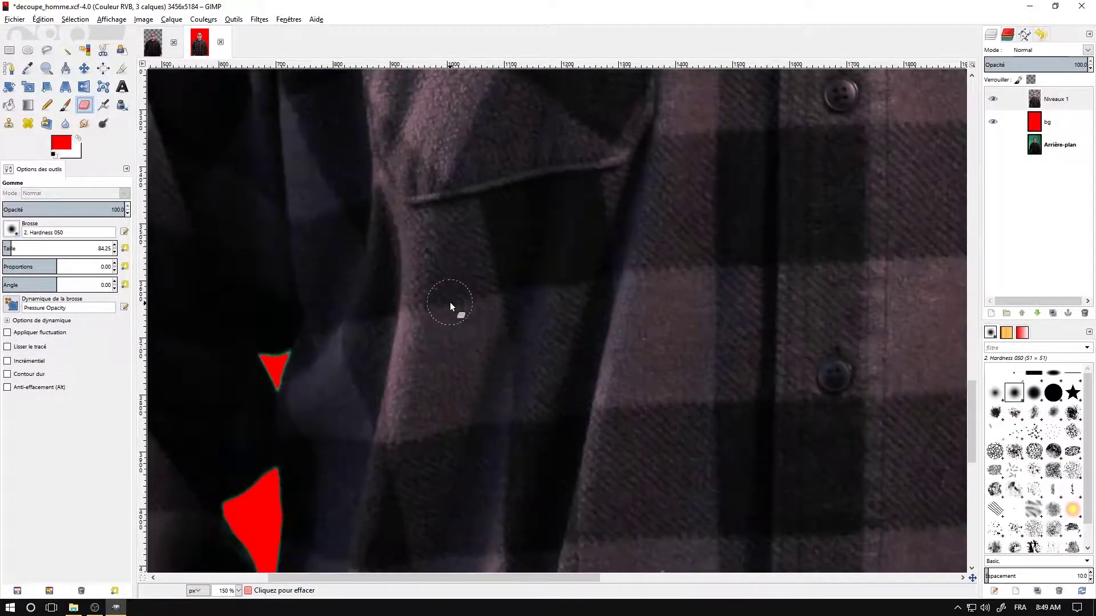
pyautogui.scroll(-6, 451, 307)
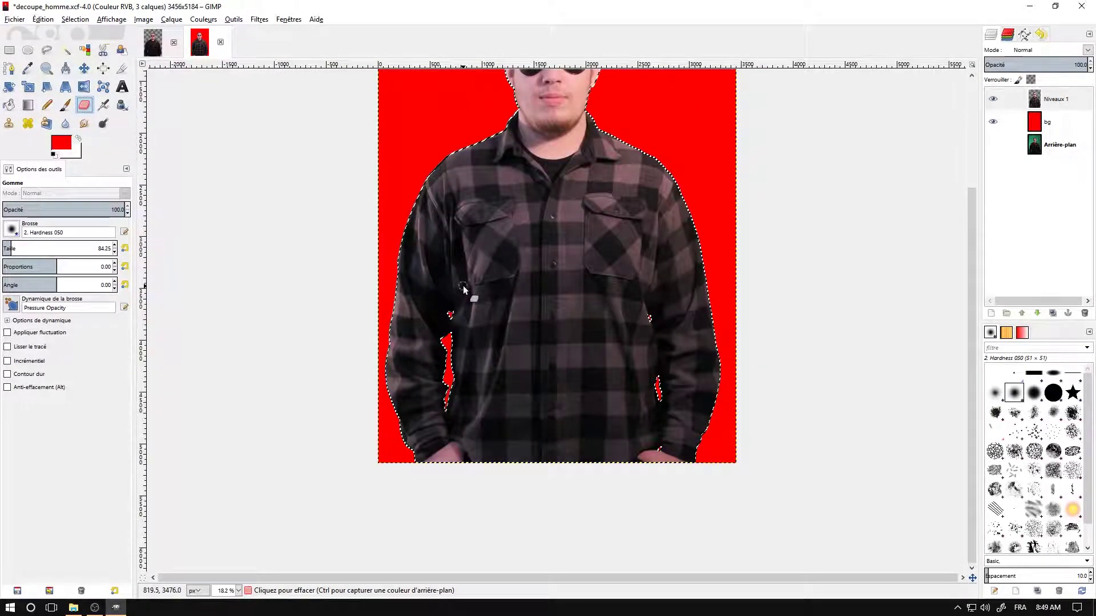
pyautogui.moveTo(549, 158); pyautogui.dragTo(562, 179)
pyautogui.hotkey('ctrl', 'z')
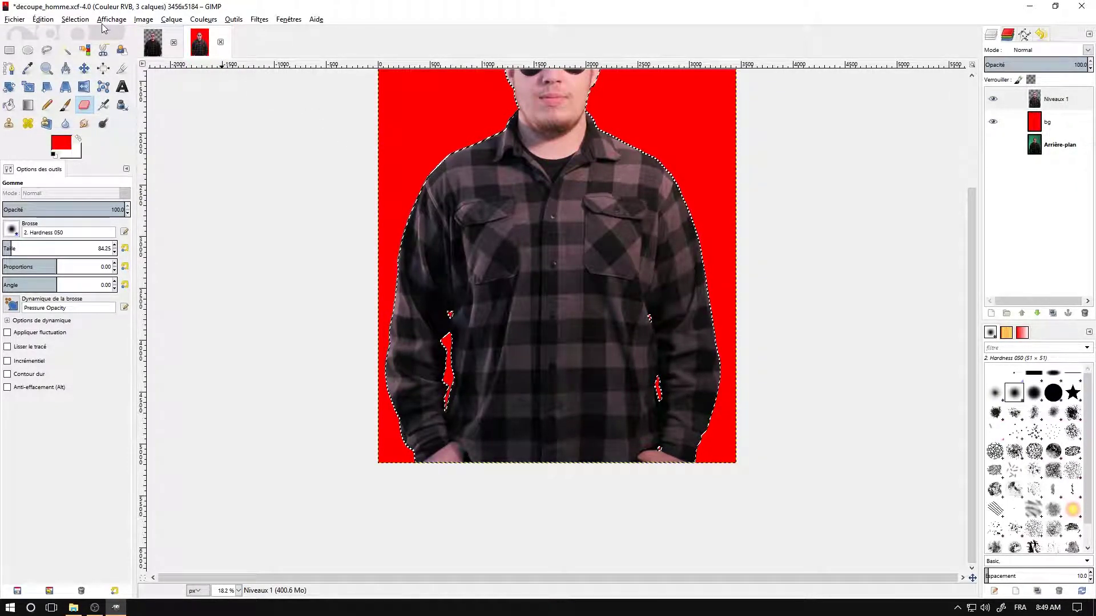
# Invert the selection and reduce the Eraser brush size to 11.41.
pyautogui.click(74, 19)
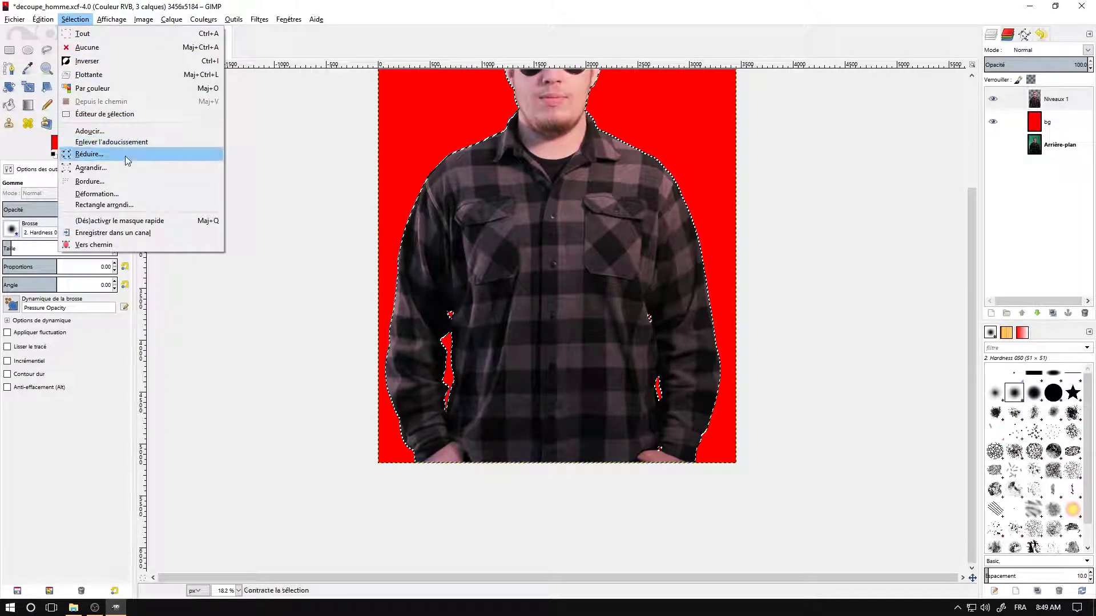
pyautogui.click(138, 67)
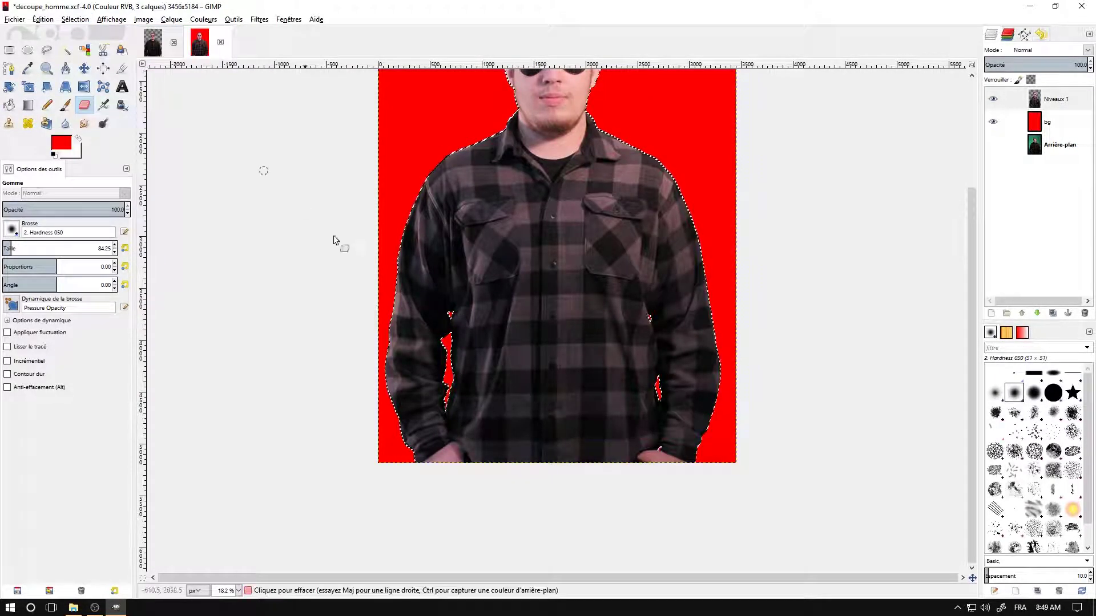
pyautogui.scroll(5, 451, 314)
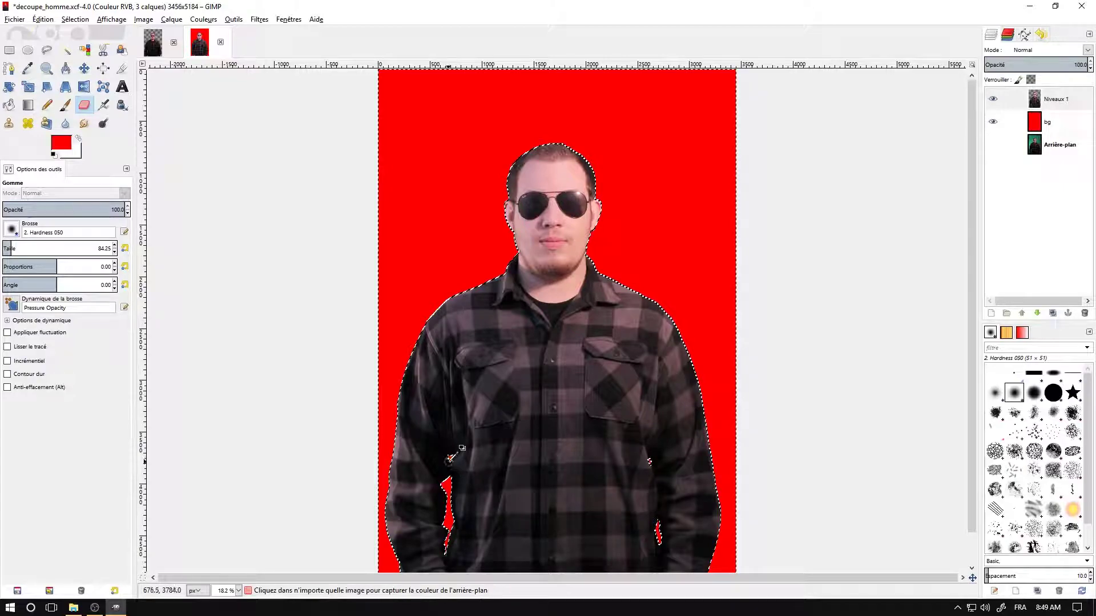
pyautogui.scroll(6, 454, 451)
pyautogui.scroll(6, 330, 440)
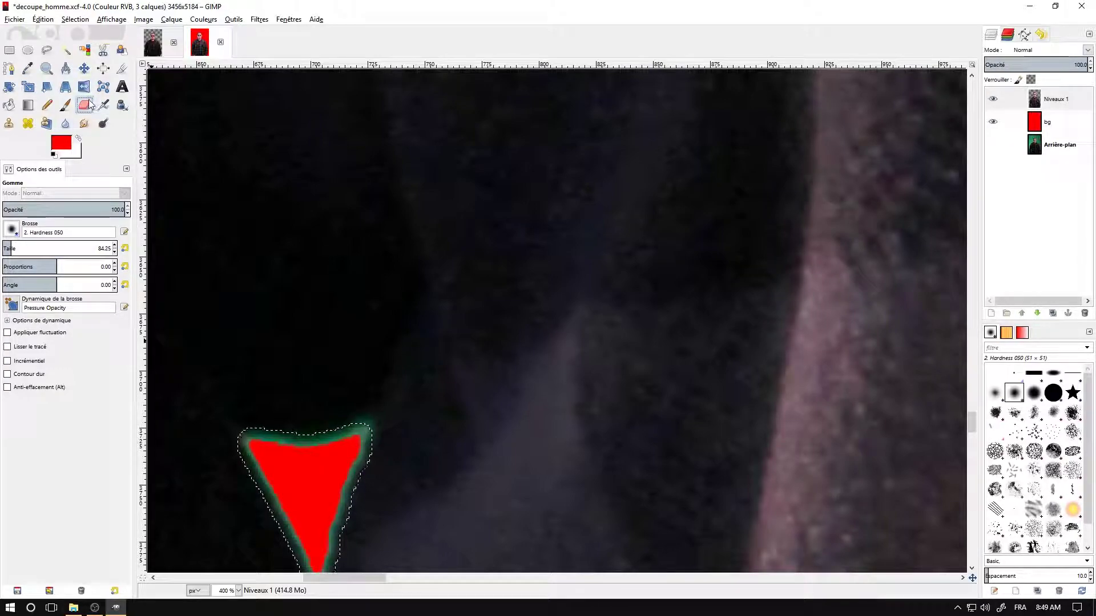
pyautogui.click(4, 248)
pyautogui.moveTo(4, 251); pyautogui.dragTo(7, 251)
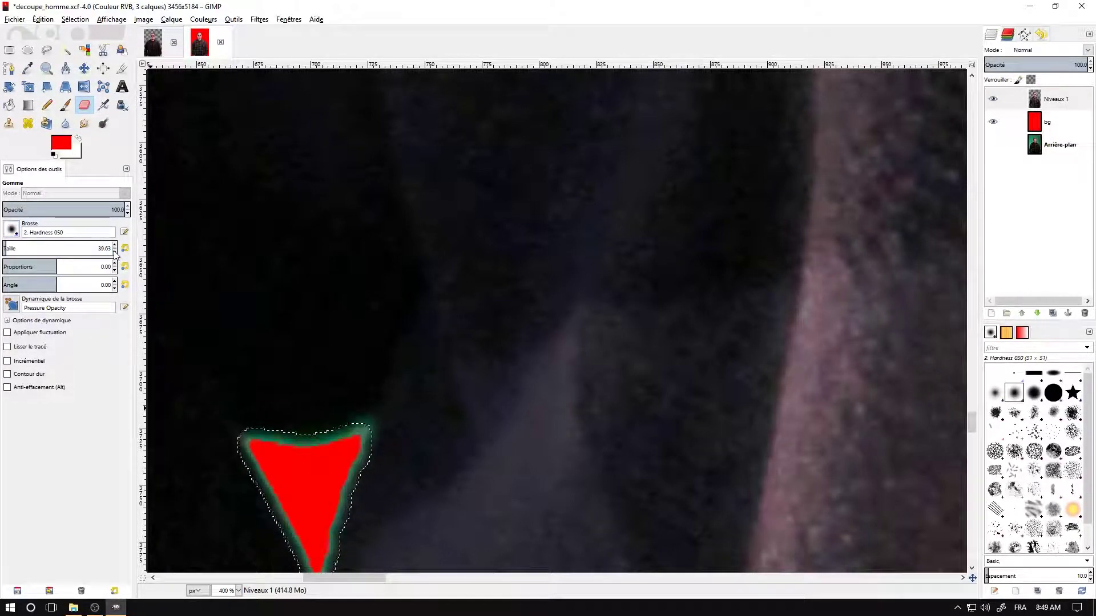
pyautogui.moveTo(108, 249); pyautogui.dragTo(3, 249)
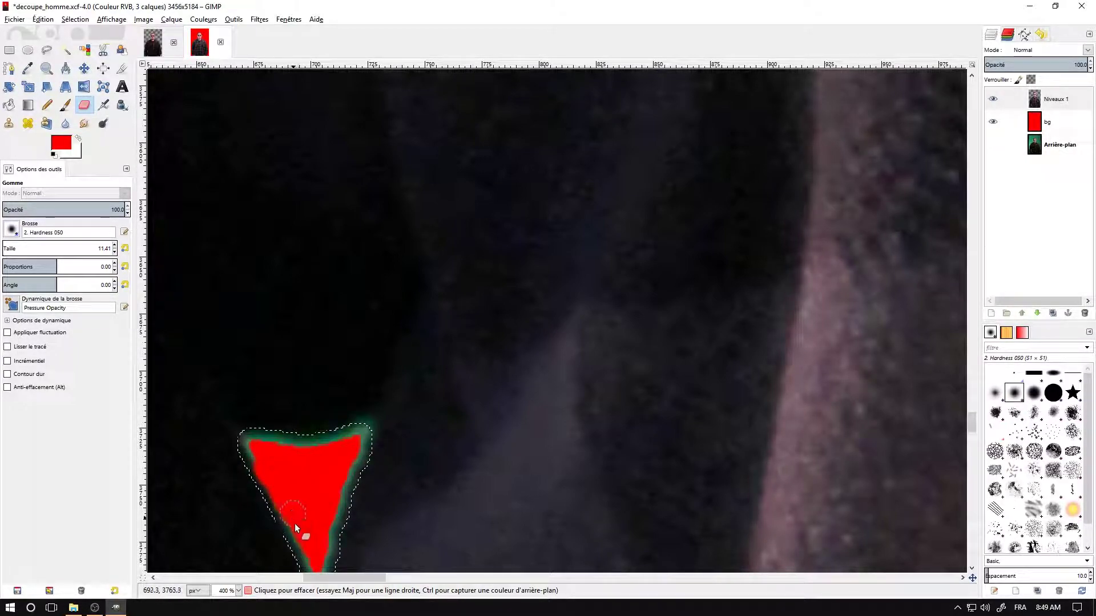
# Erase the green fringe around the small triangular gap between the torso and the arm on the image's left side.
pyautogui.moveTo(256, 474); pyautogui.dragTo(250, 440)
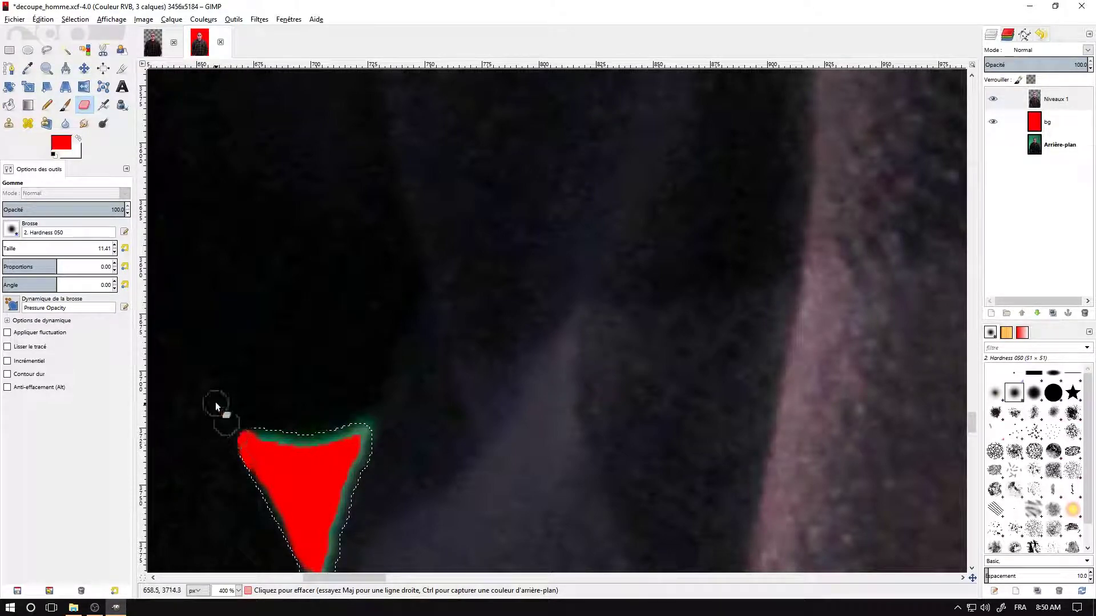
pyautogui.moveTo(258, 441)
pyautogui.mouseDown()
pyautogui.moveTo(290, 451)
pyautogui.moveTo(272, 443)
pyautogui.moveTo(334, 443)
pyautogui.moveTo(266, 441)
pyautogui.moveTo(357, 432)
pyautogui.moveTo(365, 445)
pyautogui.moveTo(354, 435)
pyautogui.moveTo(323, 554)
pyautogui.mouseUp()
pyautogui.moveTo(575, 462); pyautogui.dragTo(528, 246)
pyautogui.moveTo(281, 296)
pyautogui.mouseDown()
pyautogui.moveTo(259, 368)
pyautogui.moveTo(266, 378)
pyautogui.mouseUp()
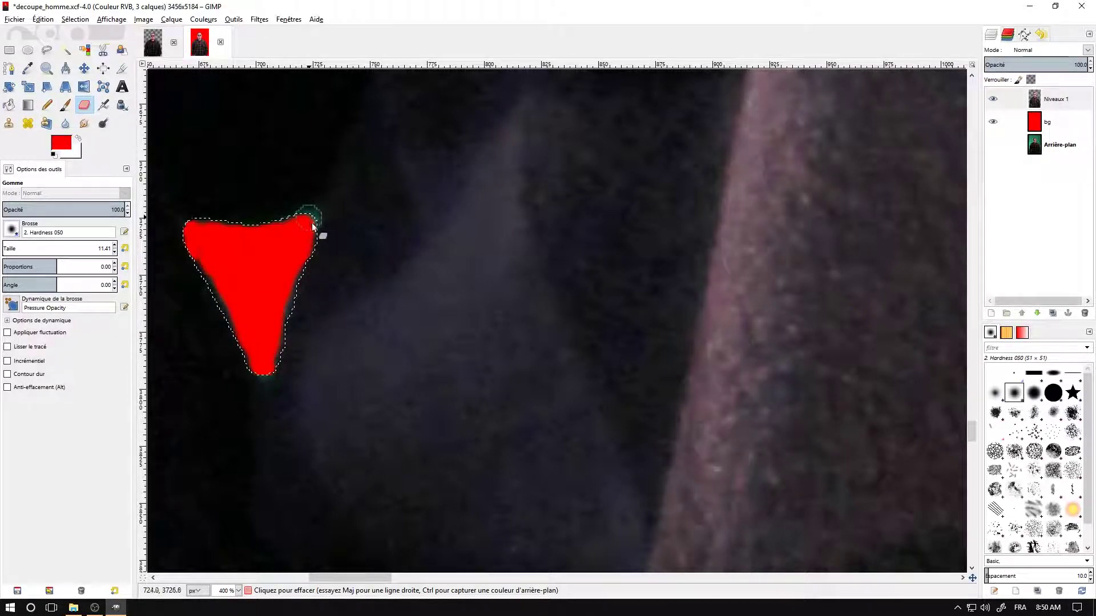
# Clear the selection around the man.
pyautogui.scroll(-2, 448, 233)
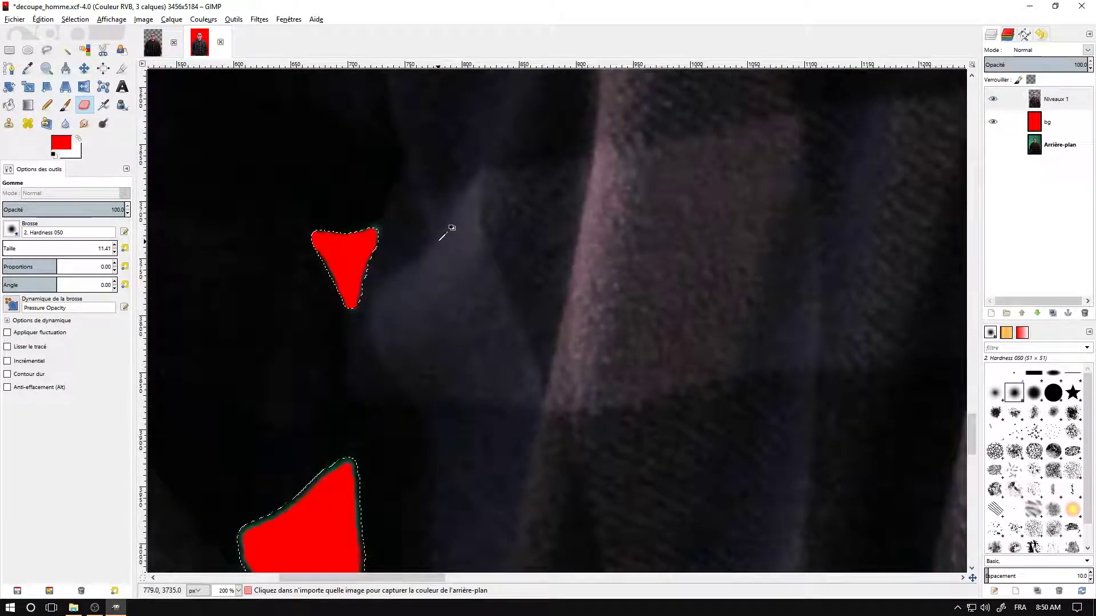
pyautogui.scroll(-11, 447, 233)
pyautogui.scroll(4, 544, 274)
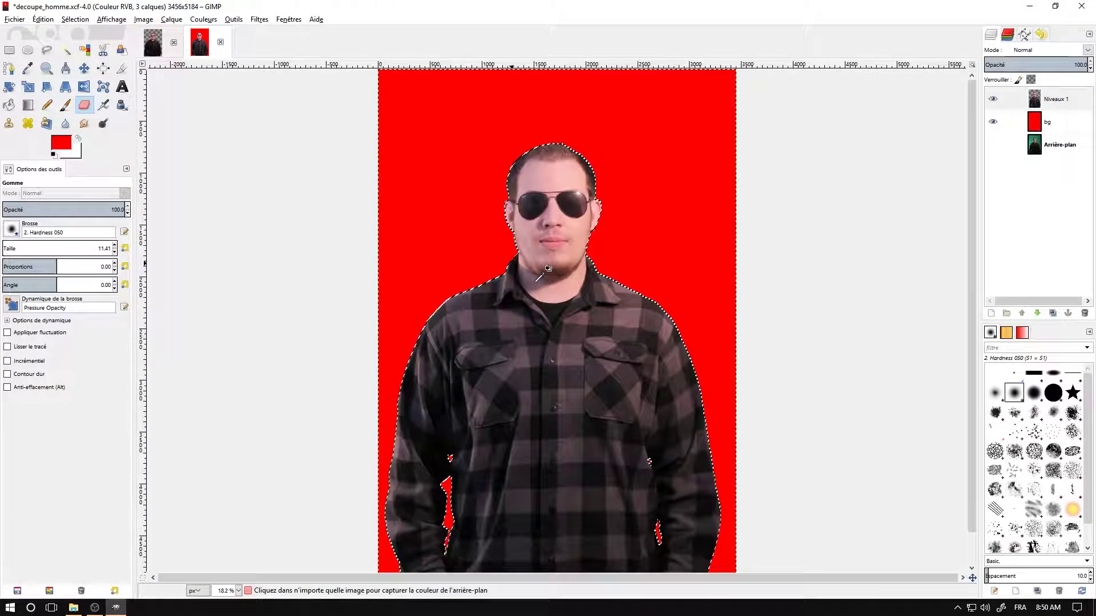
pyautogui.click(75, 19)
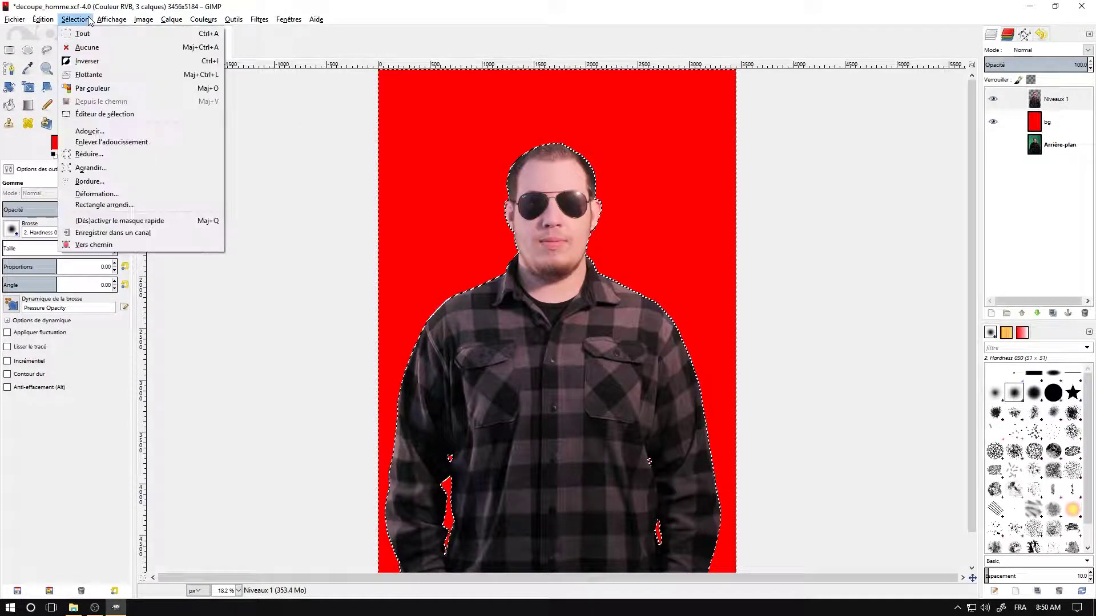
pyautogui.click(87, 47)
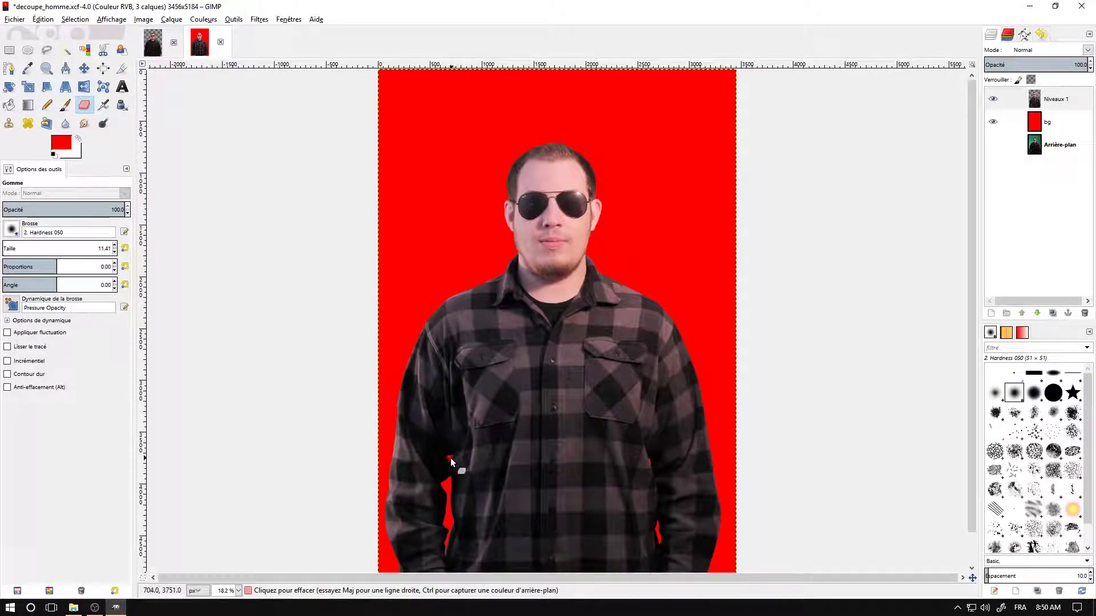